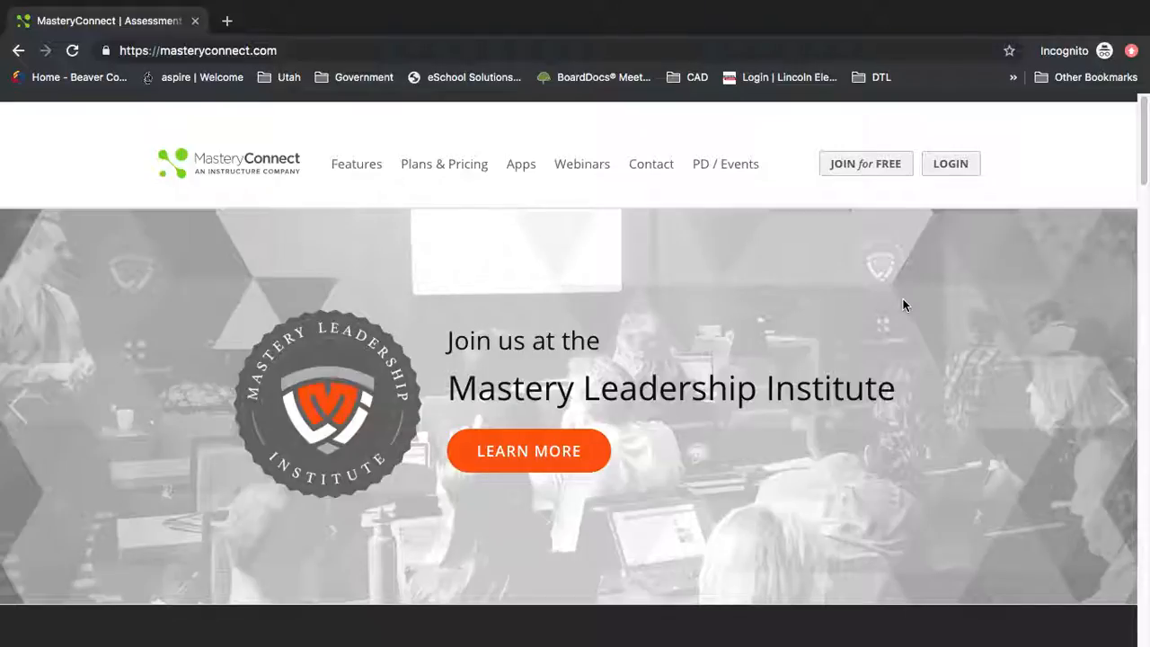
# Step: Log in to MasteryConnect through Google sign-in with the listed school account
pyautogui.click(952, 164)
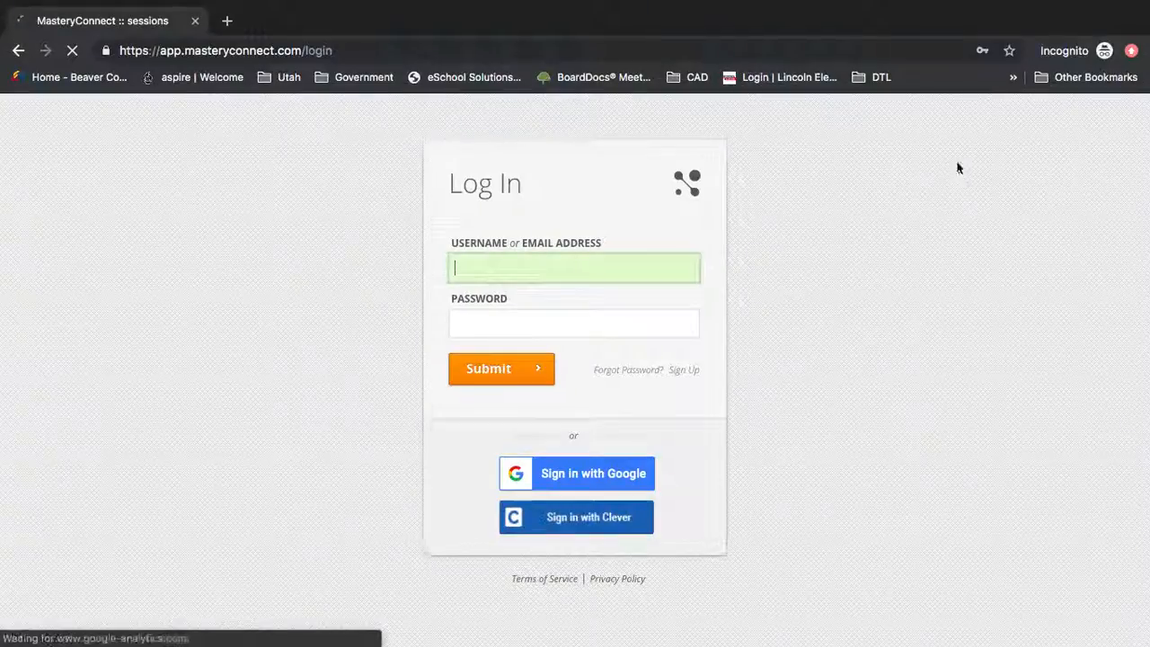
pyautogui.click(609, 476)
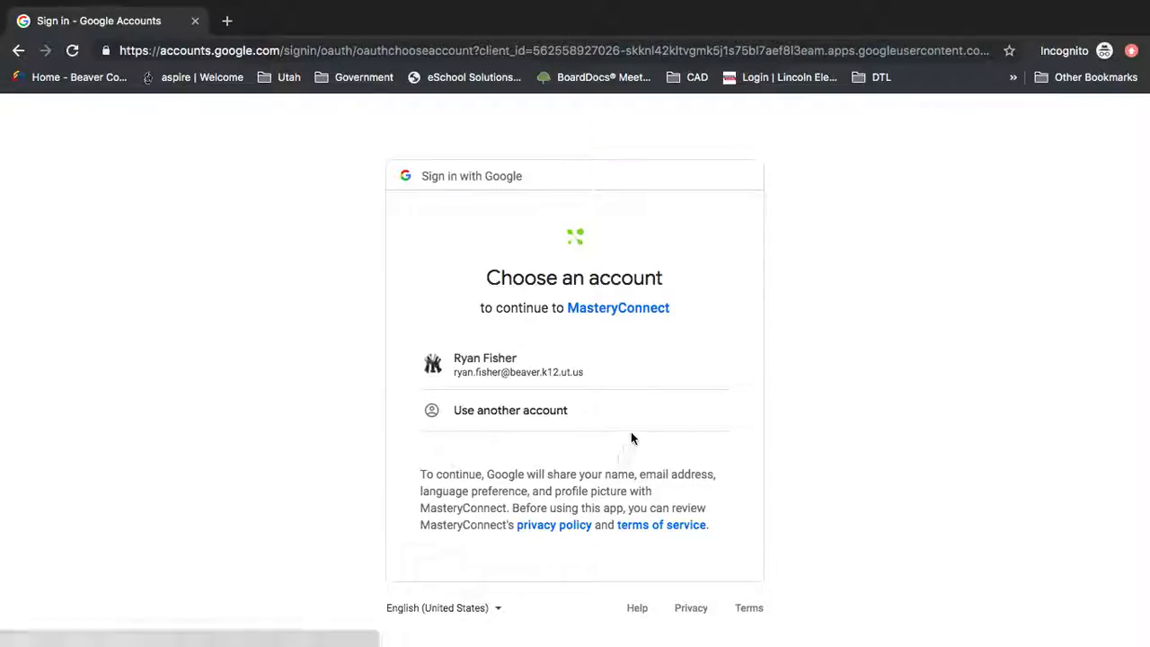
pyautogui.click(569, 372)
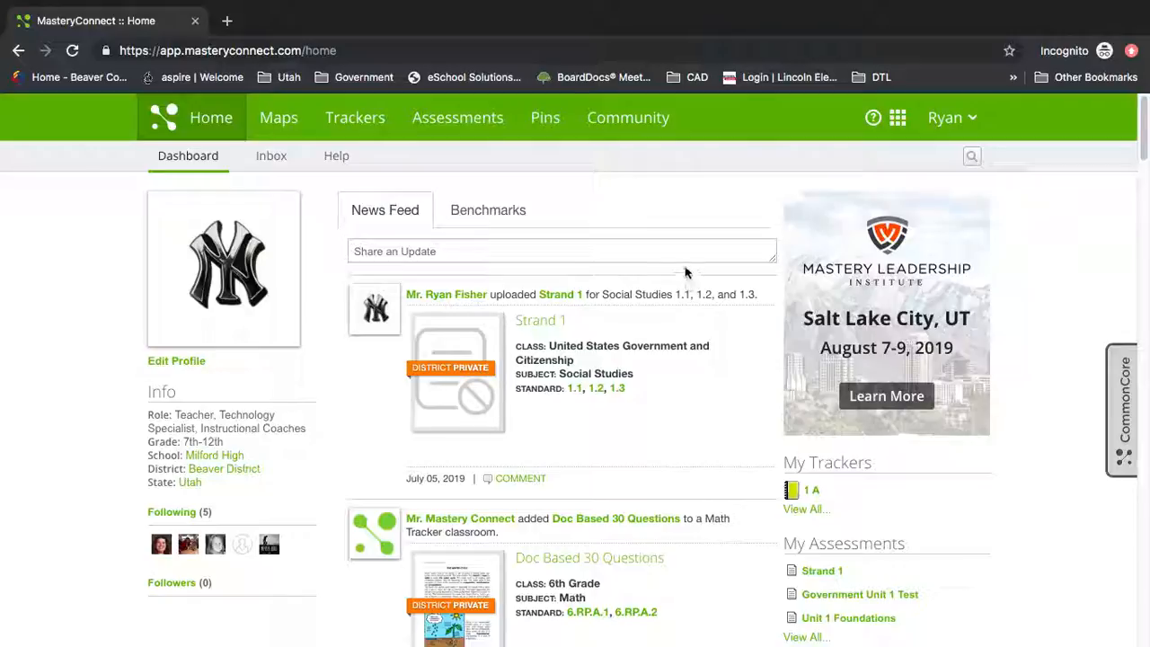
# Step: Go to the trackers and start adding a new tracker
pyautogui.click(357, 122)
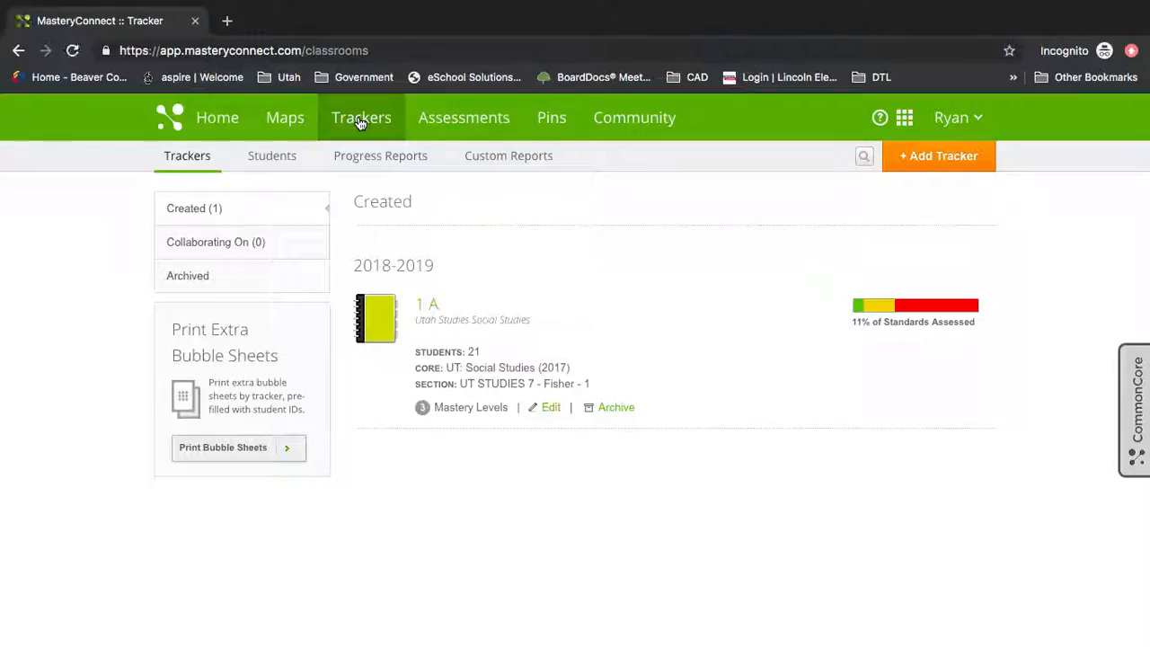
pyautogui.moveTo(364, 4)
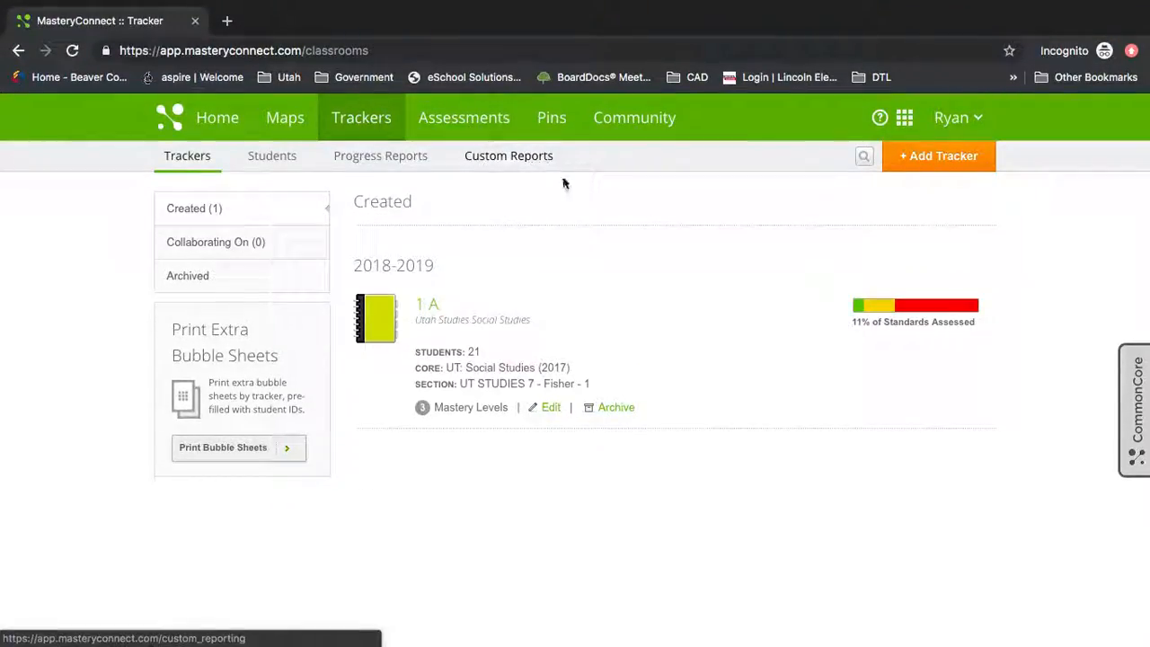
pyautogui.click(949, 165)
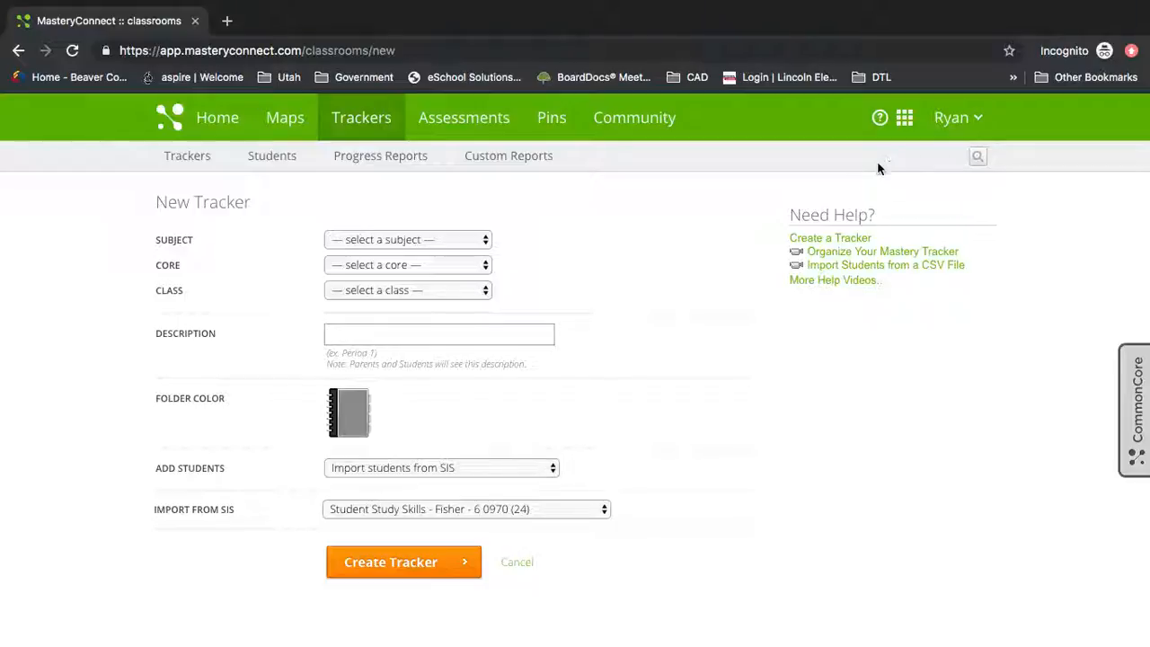
# Step: Set the new tracker's subject to Language Arts, core to UT: Utah Core State Standards (2010) and class to 11th Grade
pyautogui.click(463, 240)
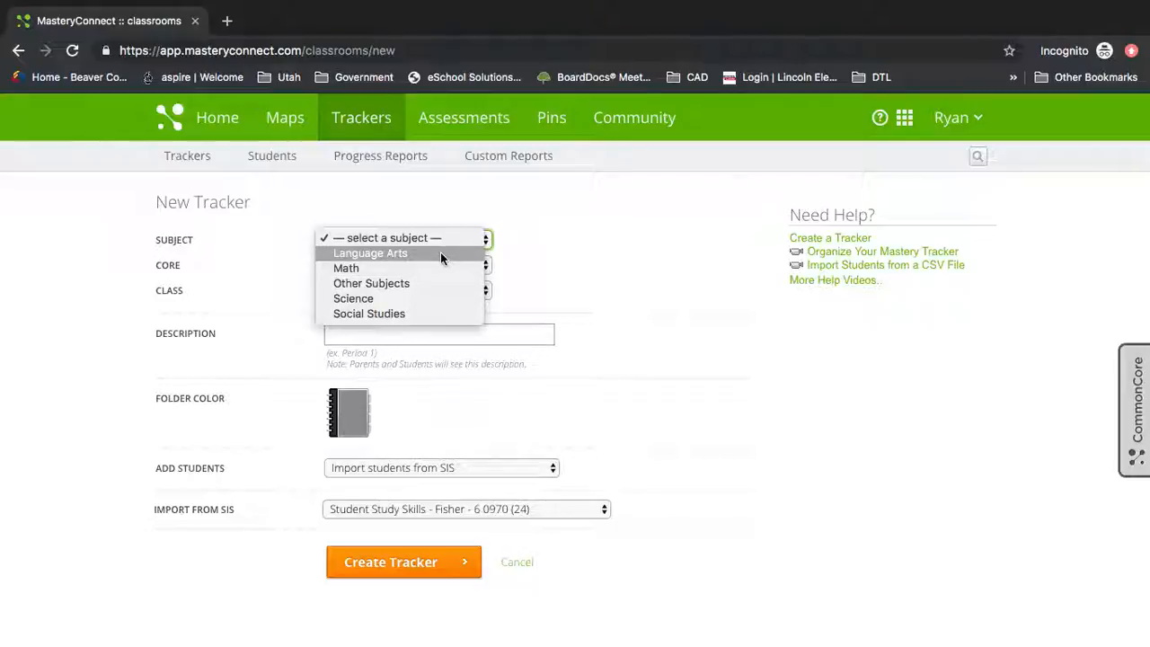
pyautogui.click(442, 253)
pyautogui.click(447, 265)
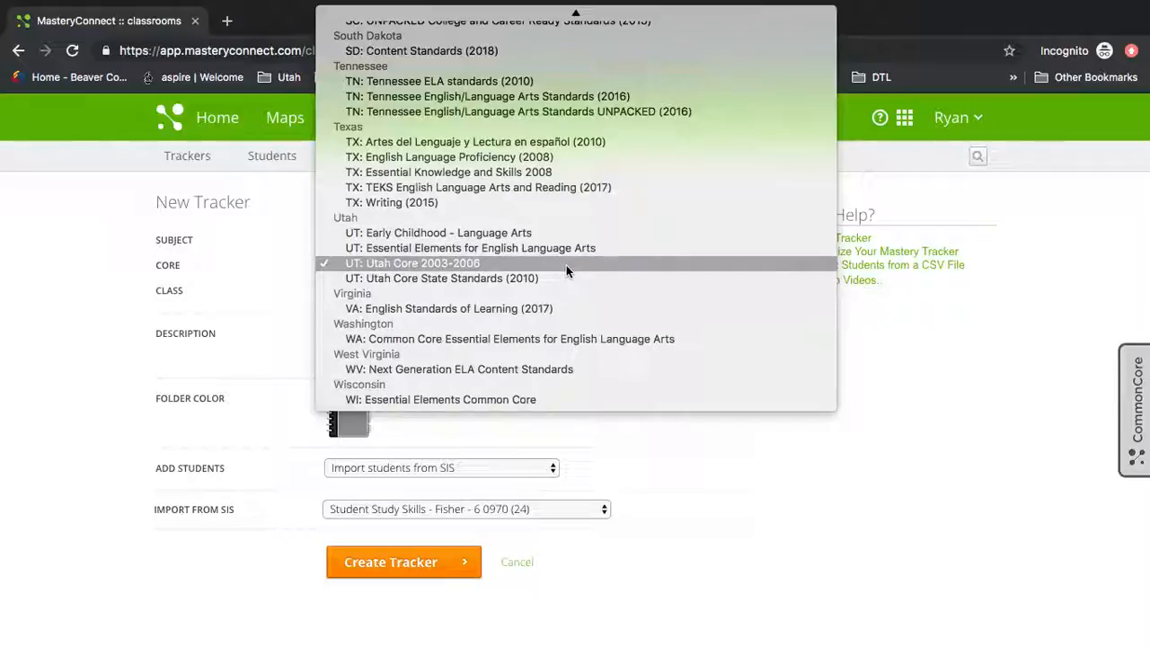
pyautogui.click(539, 280)
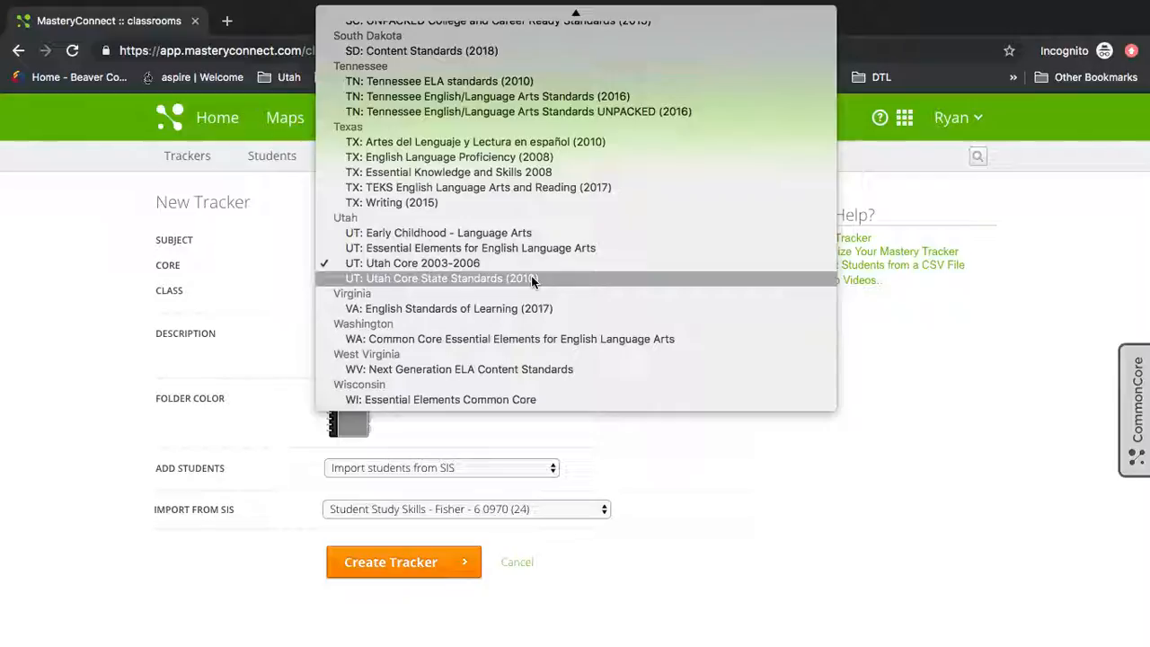
pyautogui.click(530, 278)
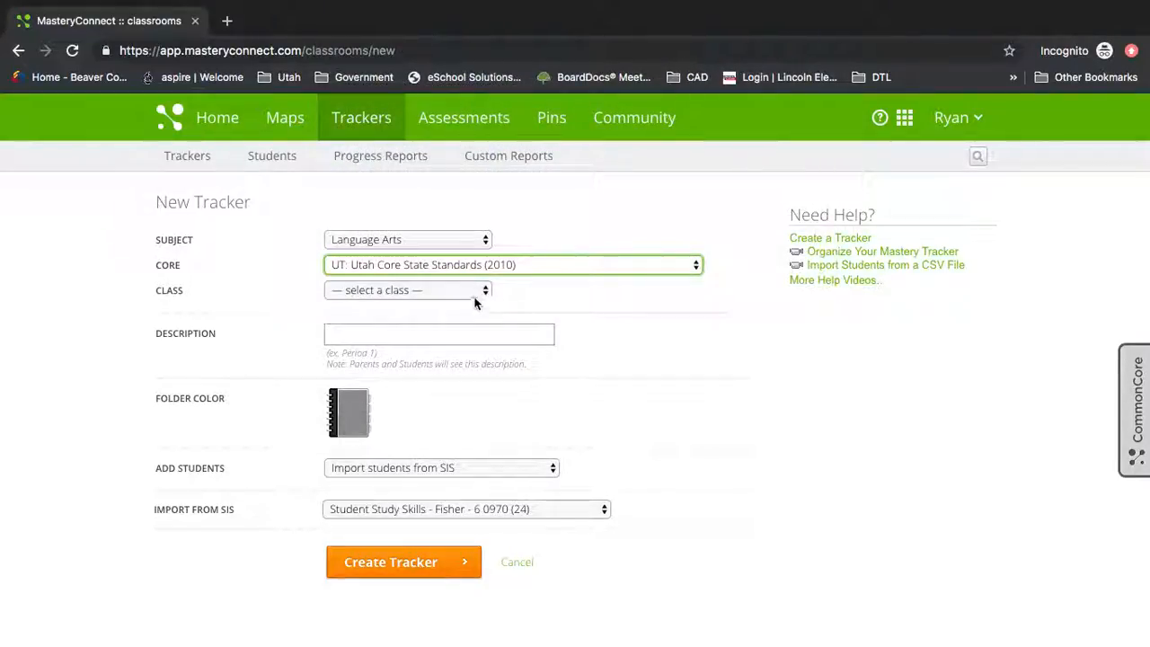
pyautogui.click(438, 288)
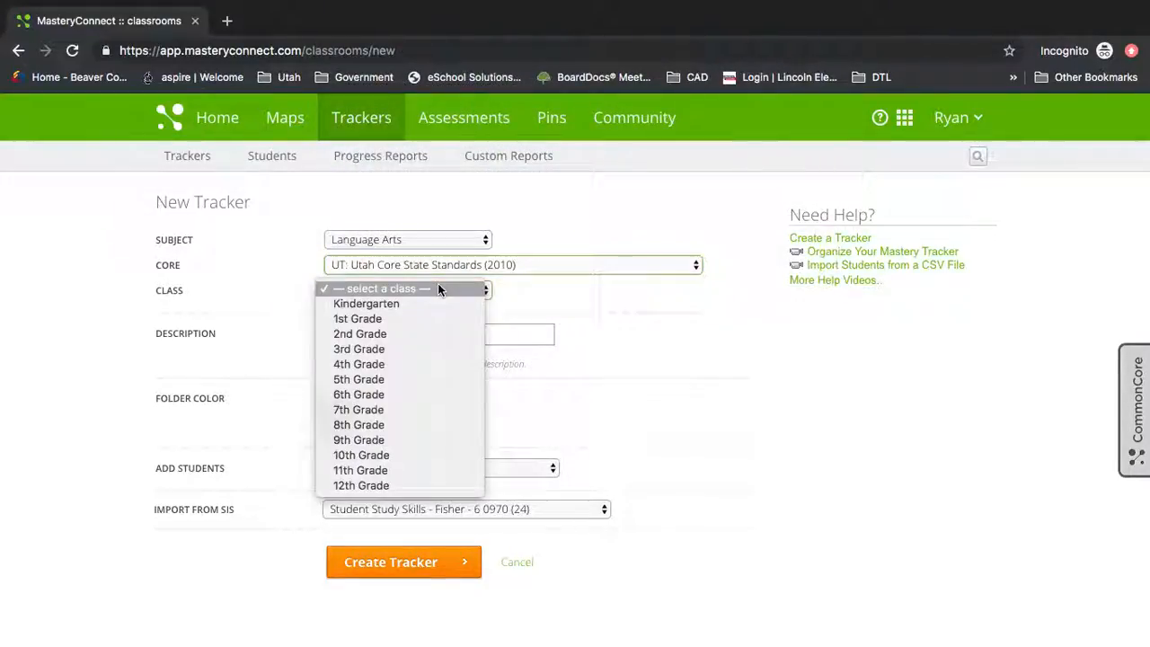
pyautogui.click(419, 472)
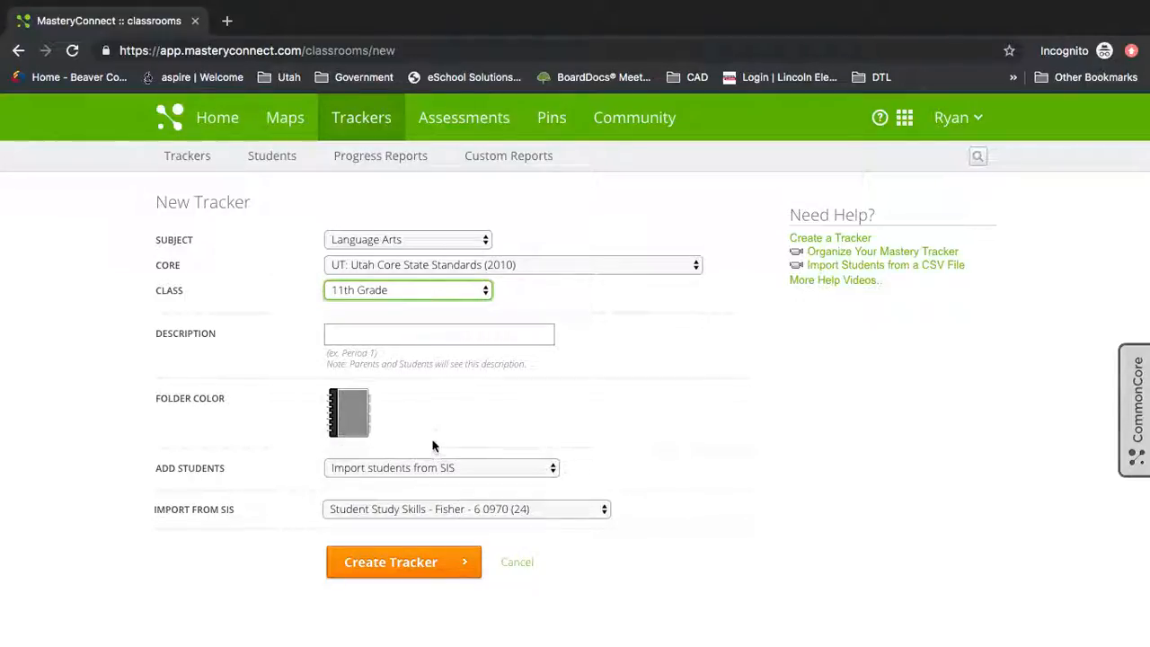
# Step: Enter 2019_LA11_3rd_Period as the tracker's description
pyautogui.click(411, 333)
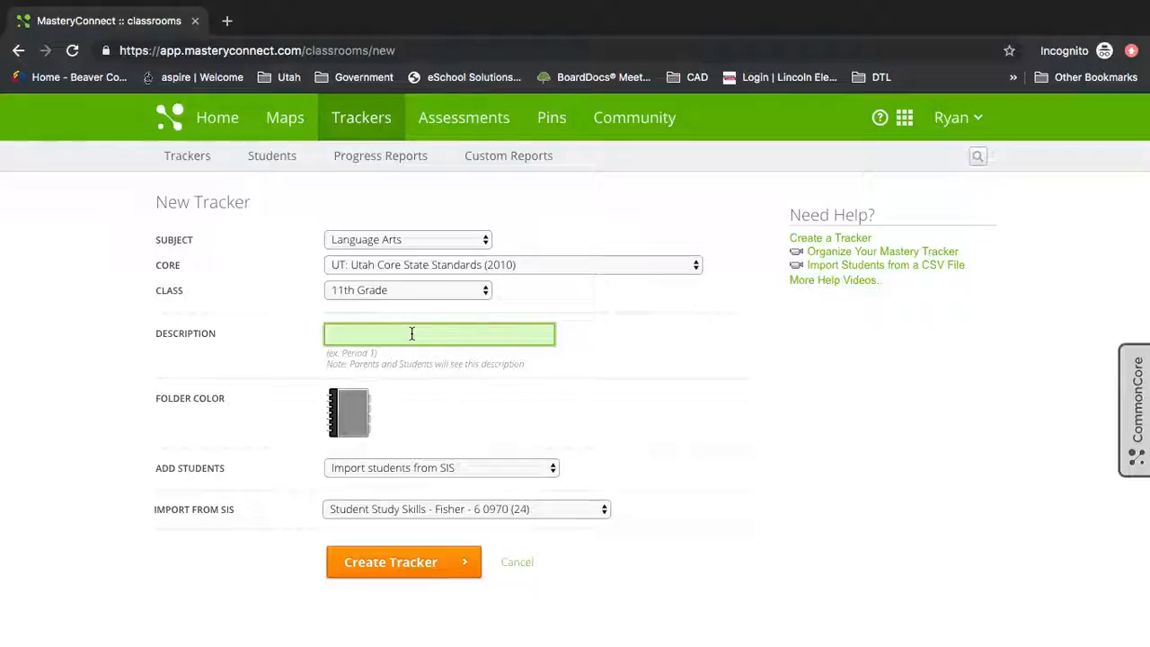
pyautogui.write('2019_')
pyautogui.write(' LA11')
pyautogui.write('_LA11_')
pyautogui.write('3rd')
pyautogui.write('_Period')
# Step: Try different folder colors for the tracker and settle on the cyan swatch
pyautogui.click(351, 420)
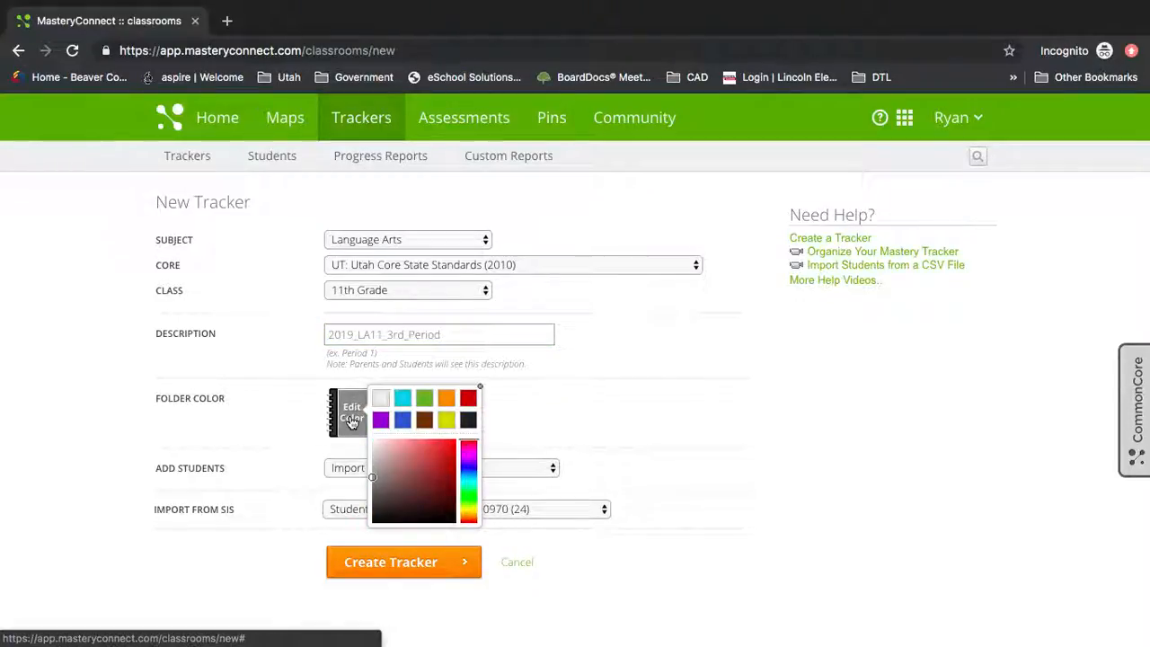
pyautogui.click(468, 449)
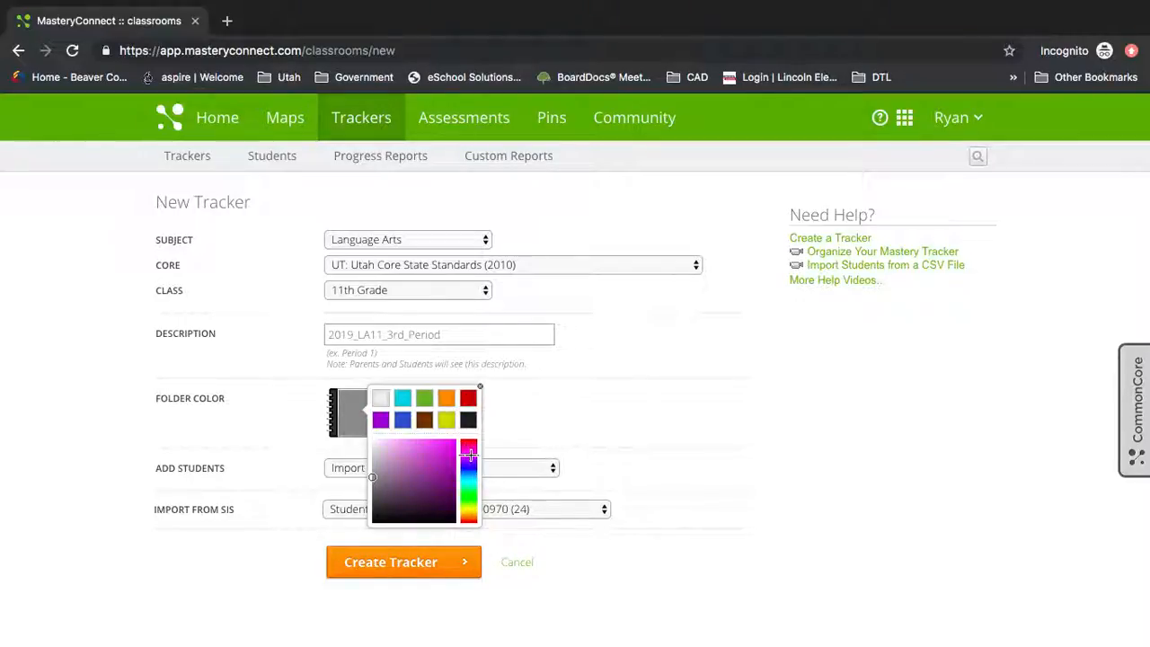
pyautogui.moveTo(444, 457)
pyautogui.mouseDown()
pyautogui.moveTo(411, 491)
pyautogui.moveTo(426, 503)
pyautogui.moveTo(413, 464)
pyautogui.moveTo(452, 457)
pyautogui.moveTo(410, 455)
pyautogui.moveTo(411, 515)
pyautogui.moveTo(405, 485)
pyautogui.moveTo(451, 451)
pyautogui.moveTo(436, 454)
pyautogui.moveTo(425, 498)
pyautogui.mouseUp()
pyautogui.click(467, 398)
pyautogui.click(402, 419)
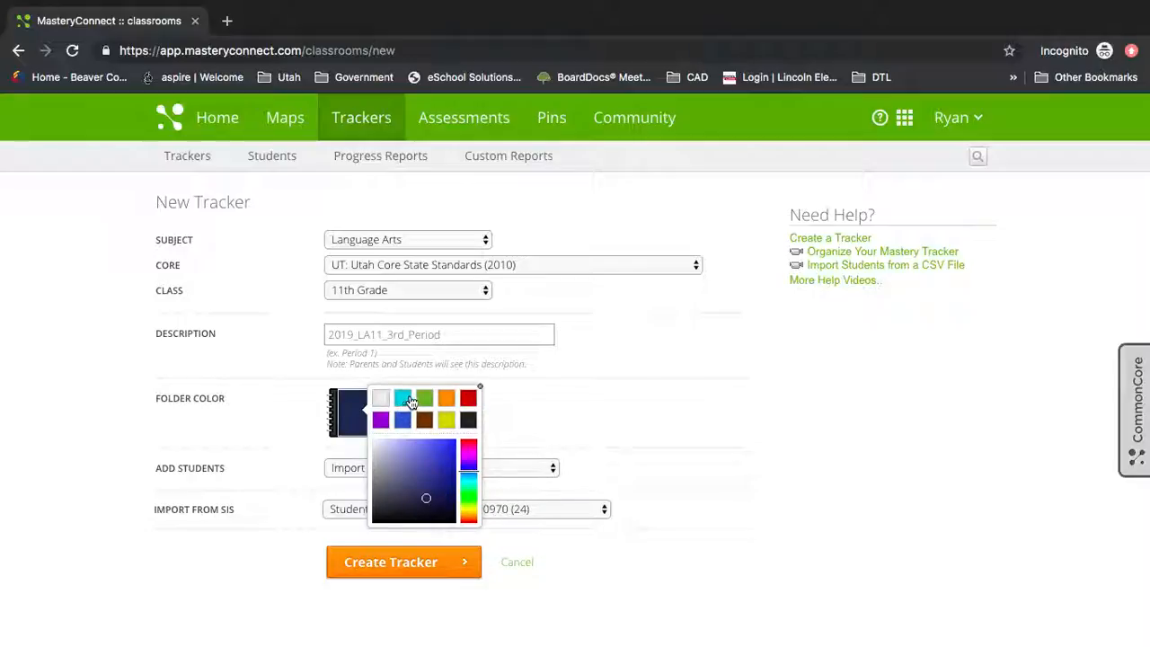
pyautogui.click(402, 398)
pyautogui.click(599, 396)
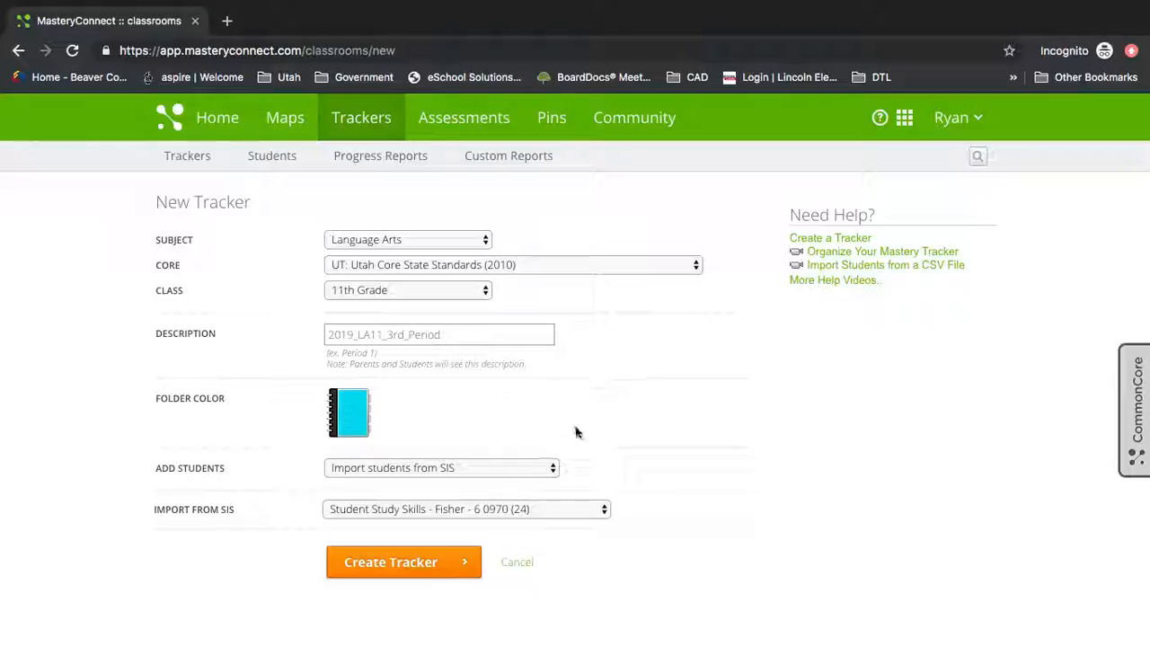
# Step: Try adding students individually as the method, and set it back to Import students from SIS
pyautogui.click(488, 474)
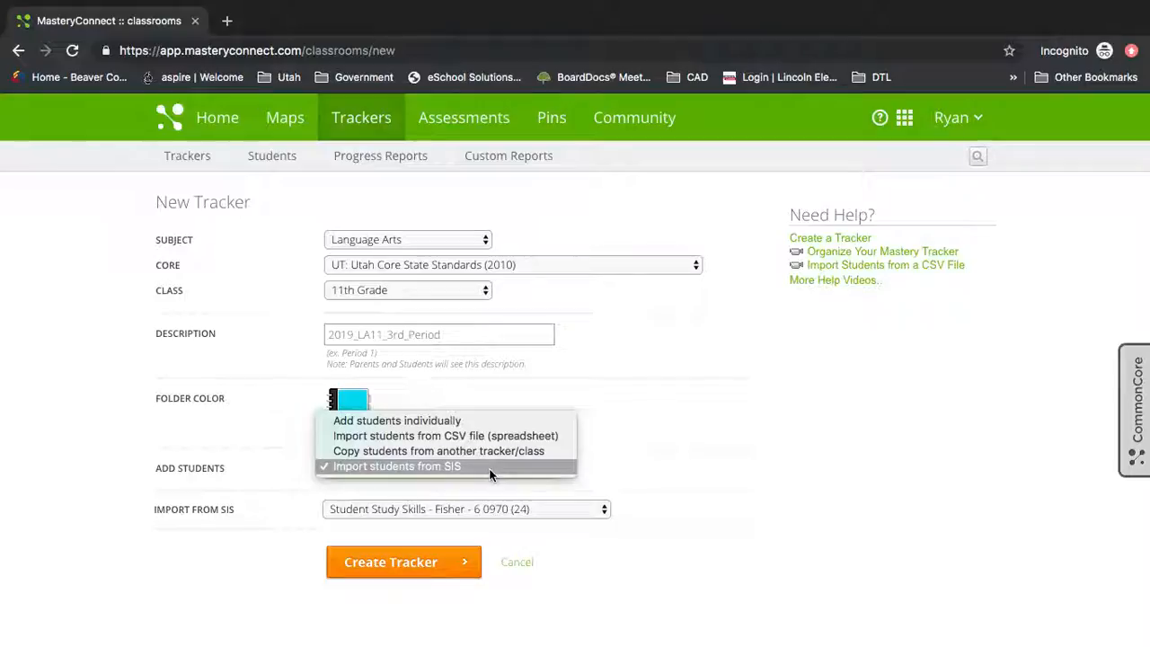
pyautogui.click(490, 422)
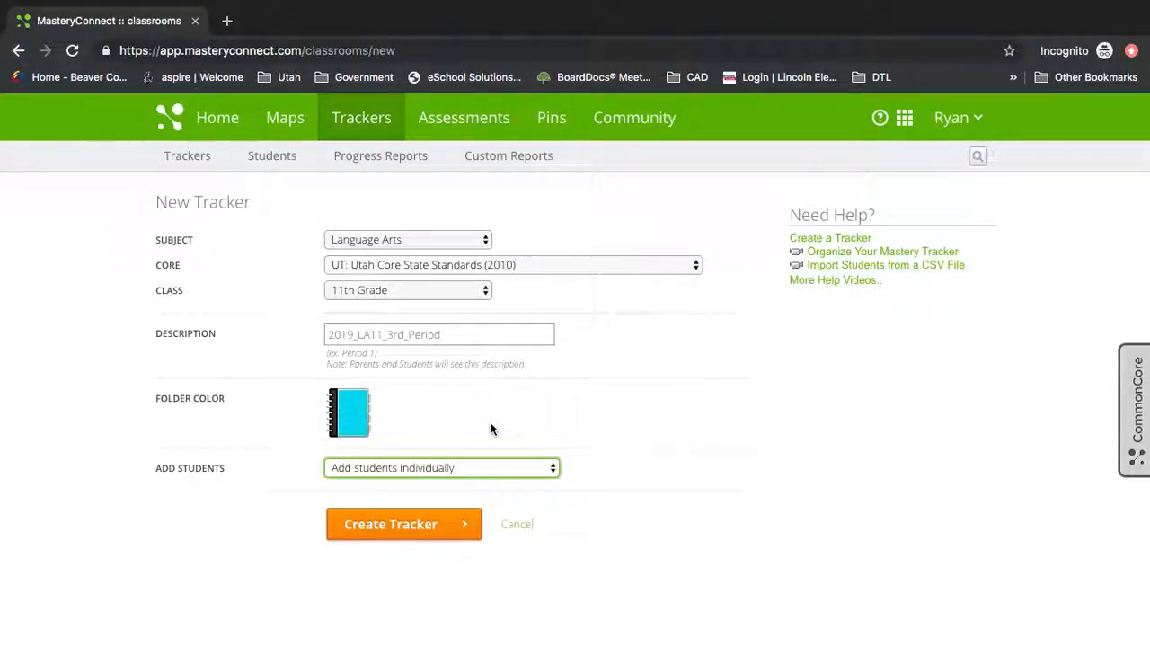
pyautogui.click(497, 469)
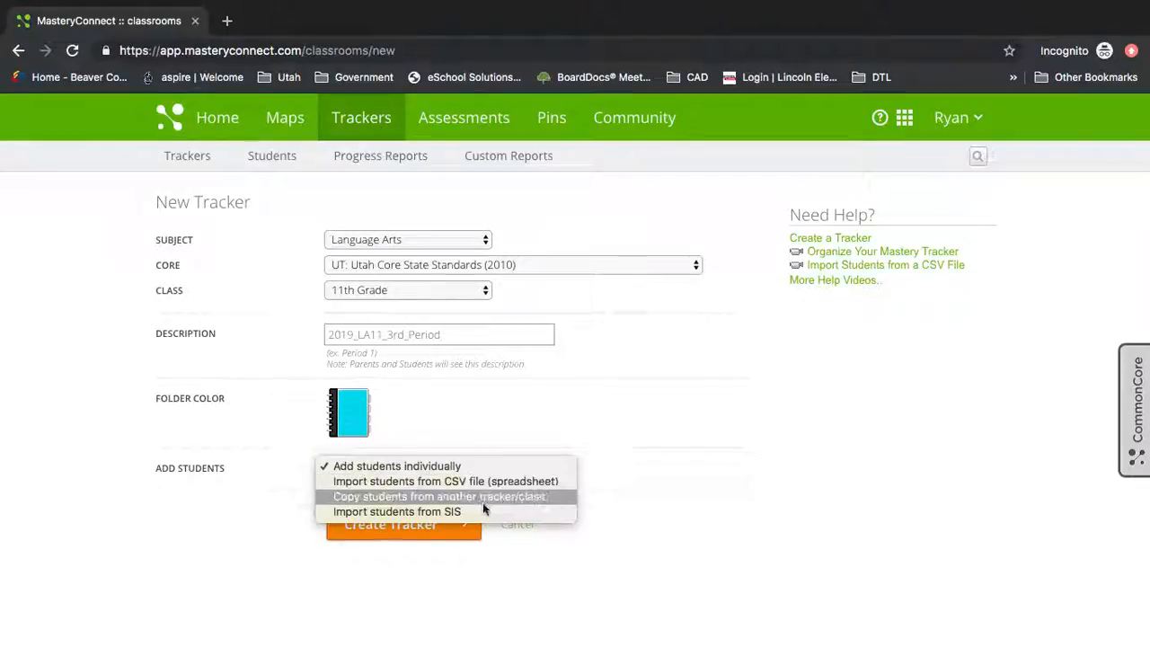
pyautogui.click(479, 511)
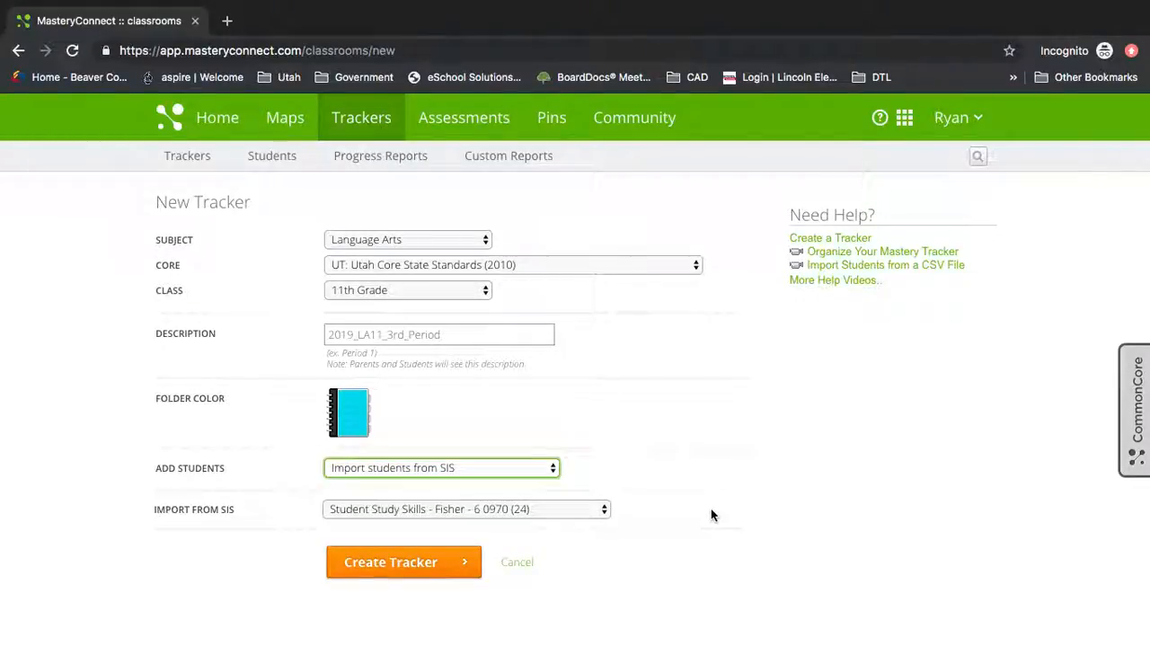
# Step: Examine the list of SIS class sections available for importing students, keeping the current selection
pyautogui.click(573, 509)
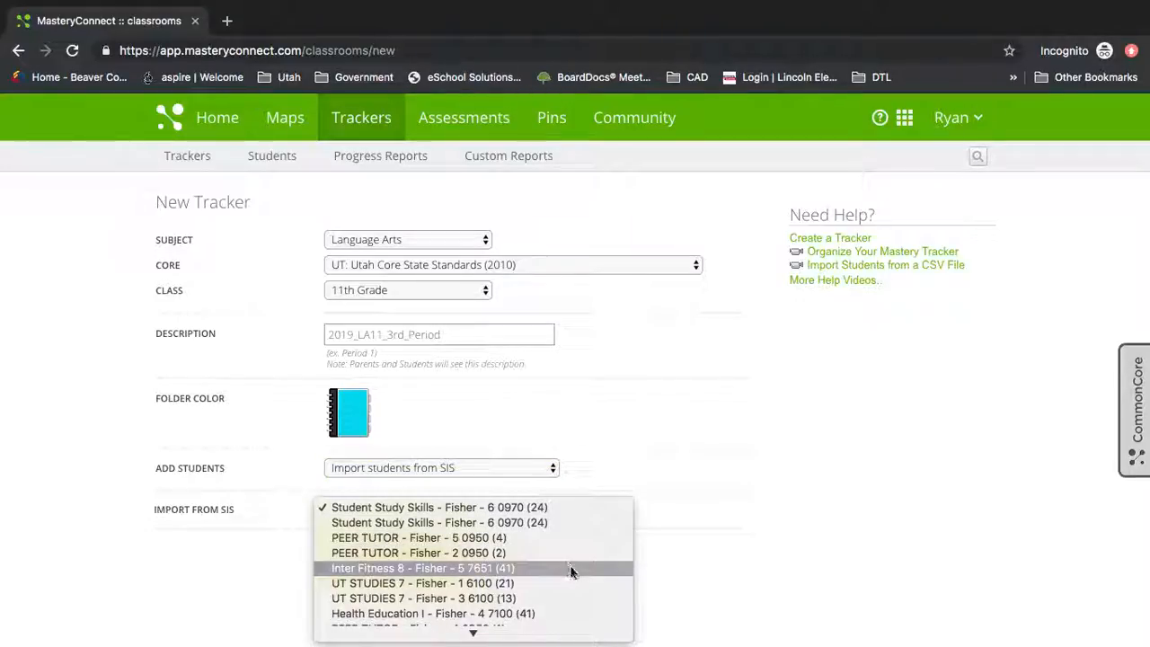
pyautogui.scroll(-5, 571, 567)
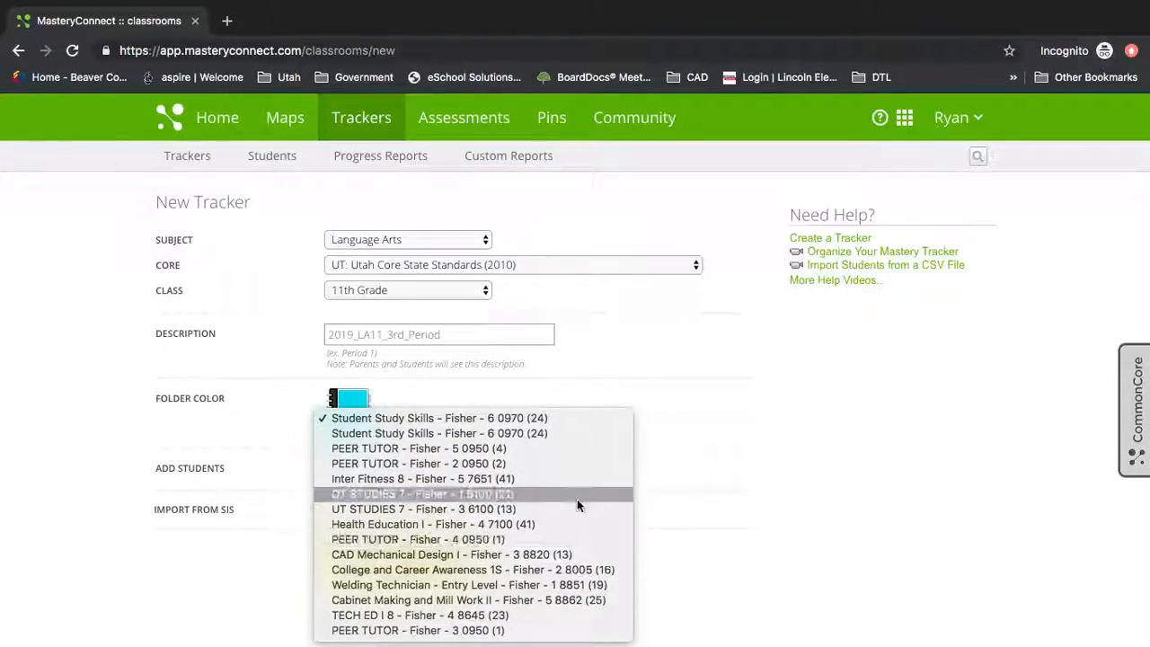
pyautogui.click(738, 419)
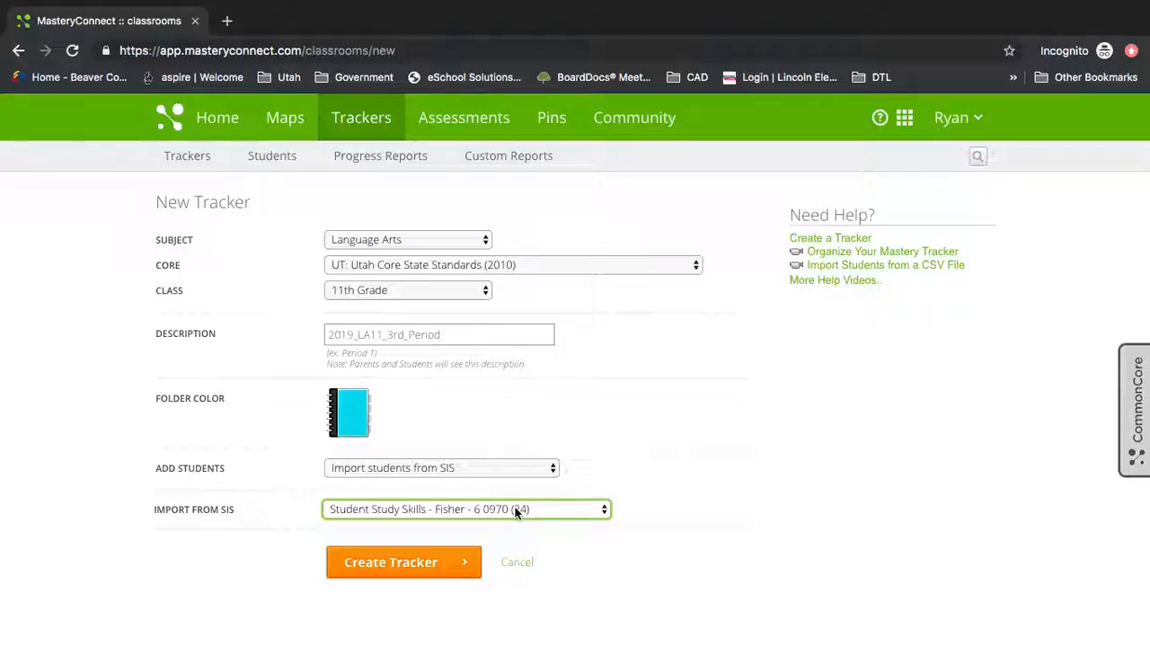
# Step: Set the tracker to add students individually and create it
pyautogui.click(544, 469)
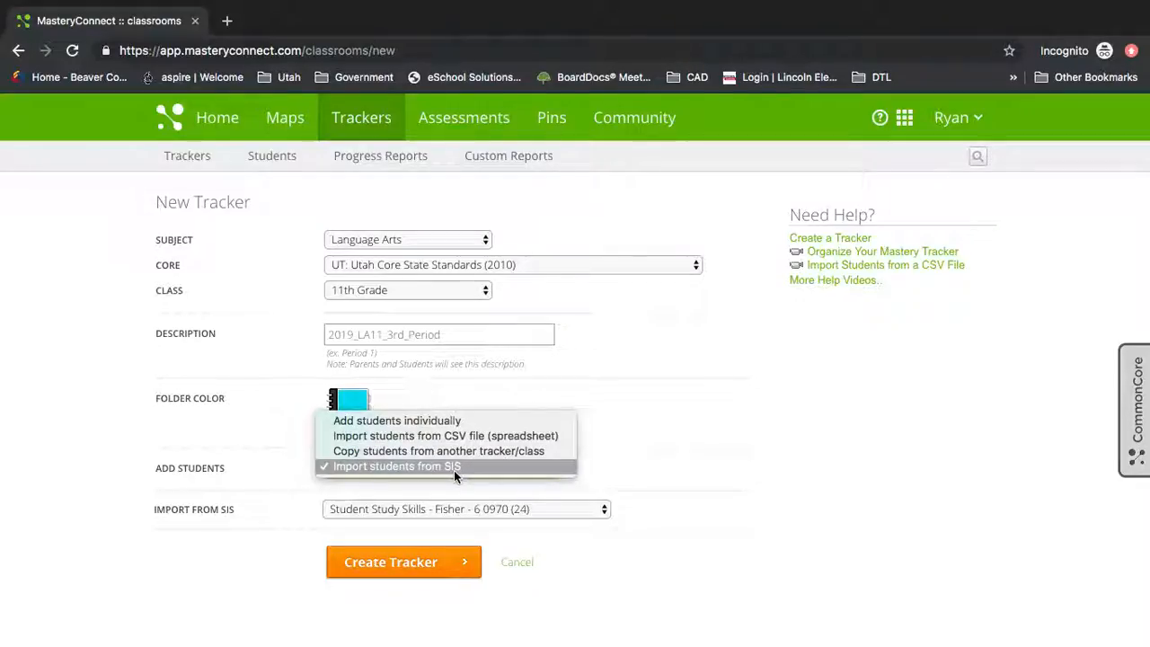
pyautogui.click(439, 420)
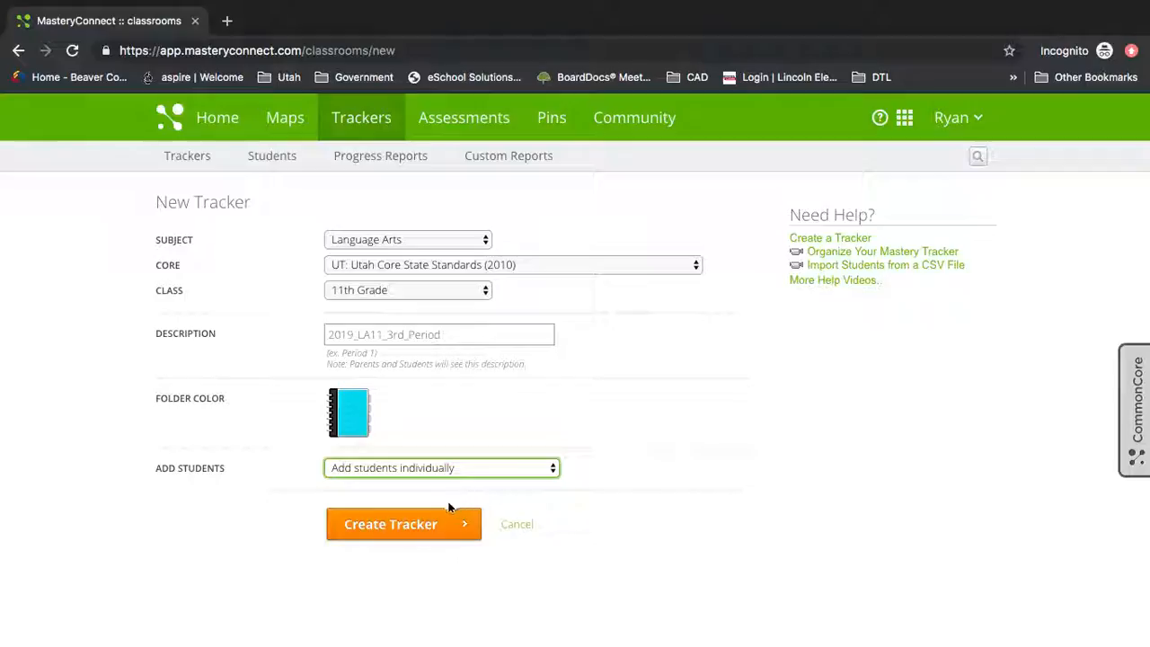
pyautogui.click(408, 529)
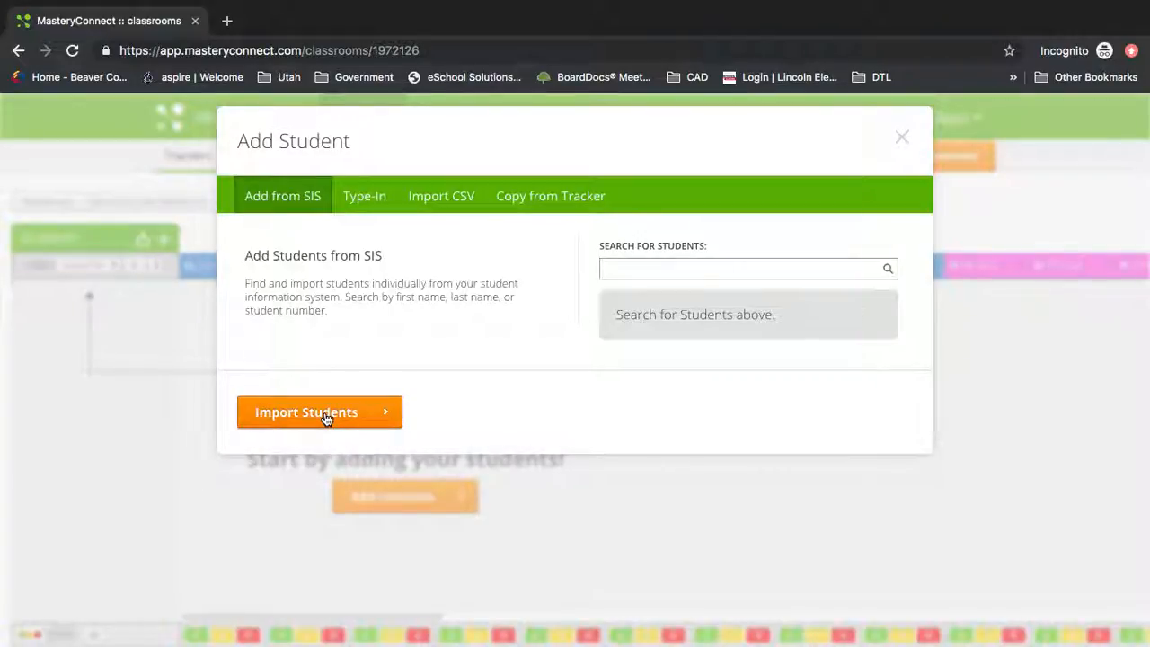
# Step: Try to save a manually entered student with only the student ID filled in and continue to another student
pyautogui.click(358, 198)
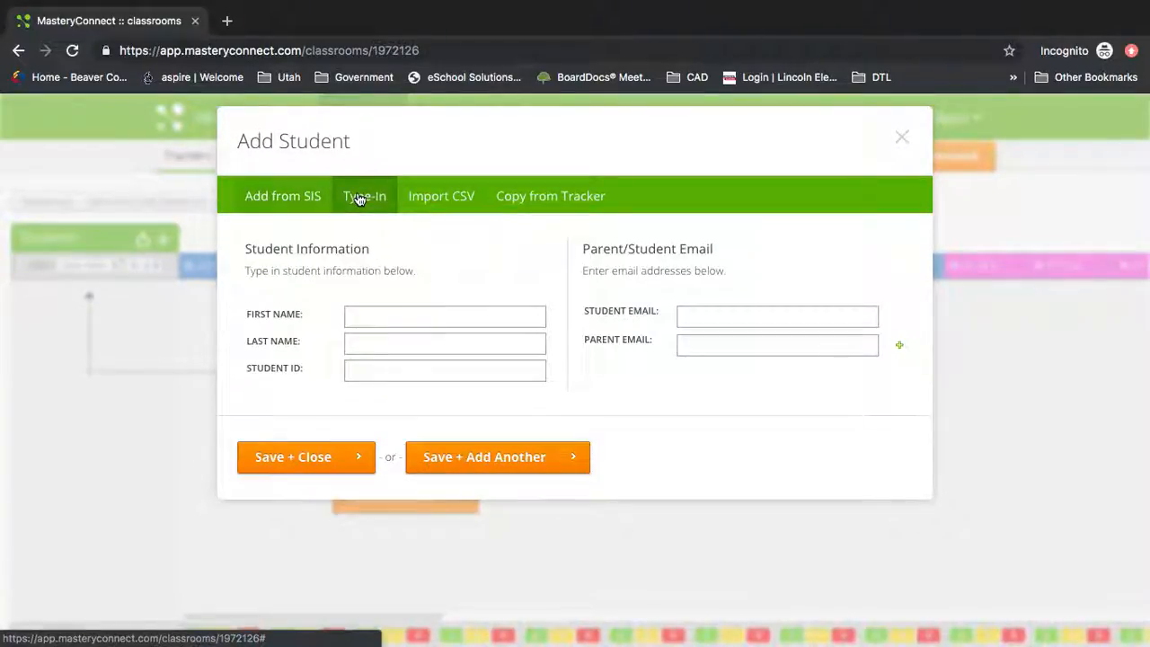
pyautogui.click(378, 317)
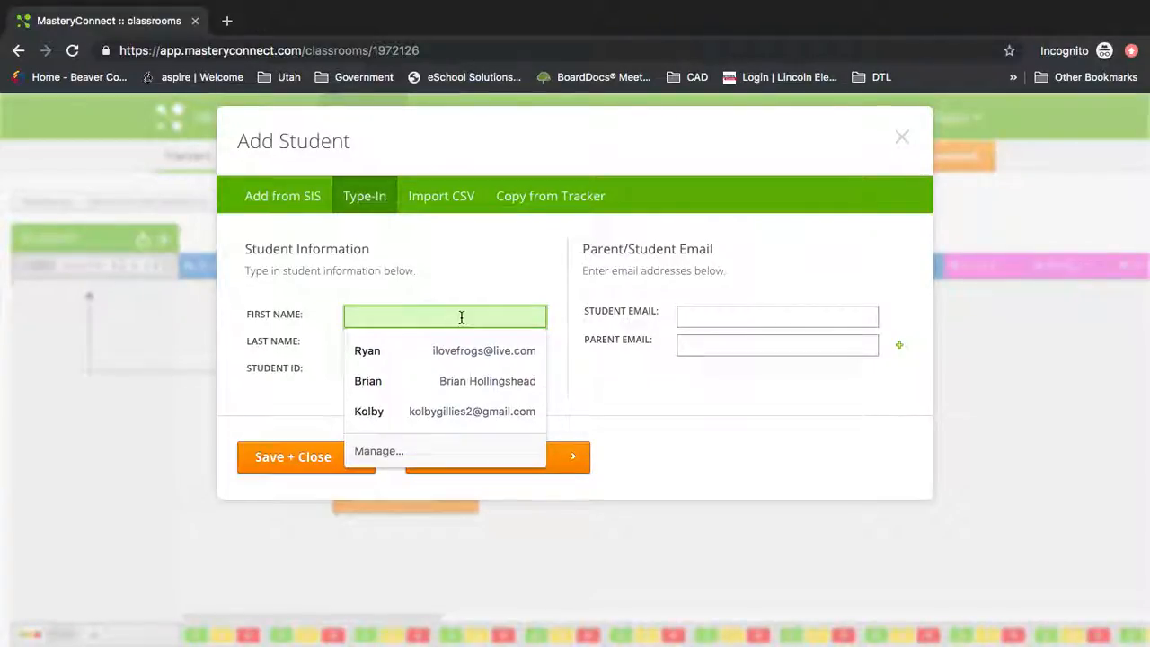
pyautogui.click(476, 269)
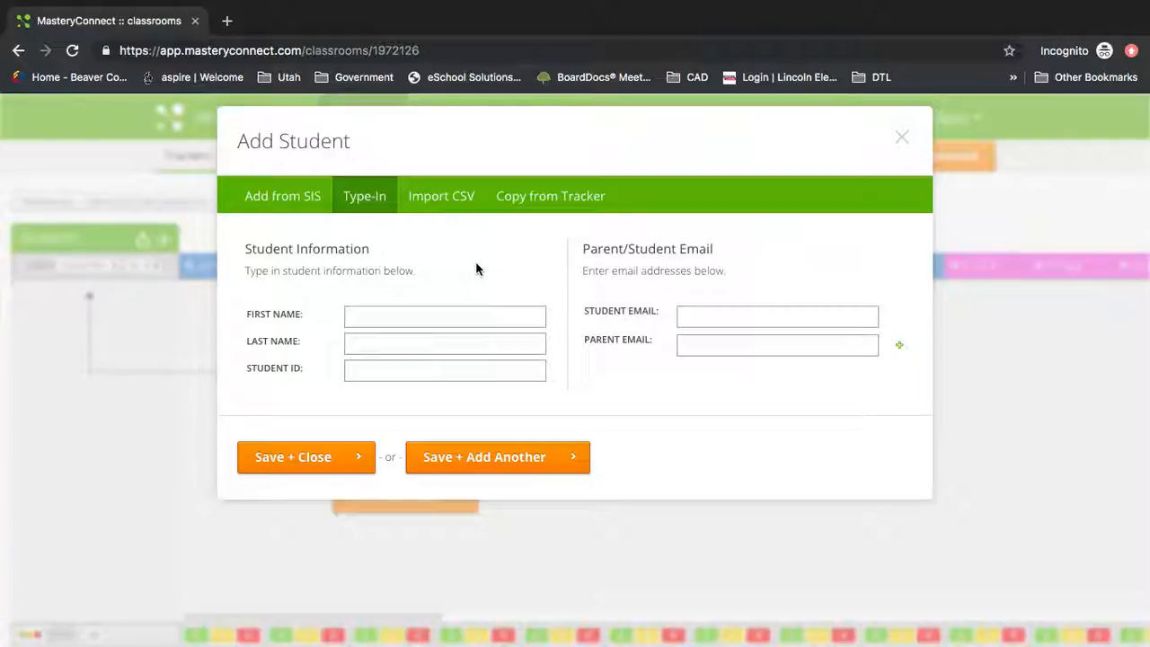
pyautogui.click(358, 372)
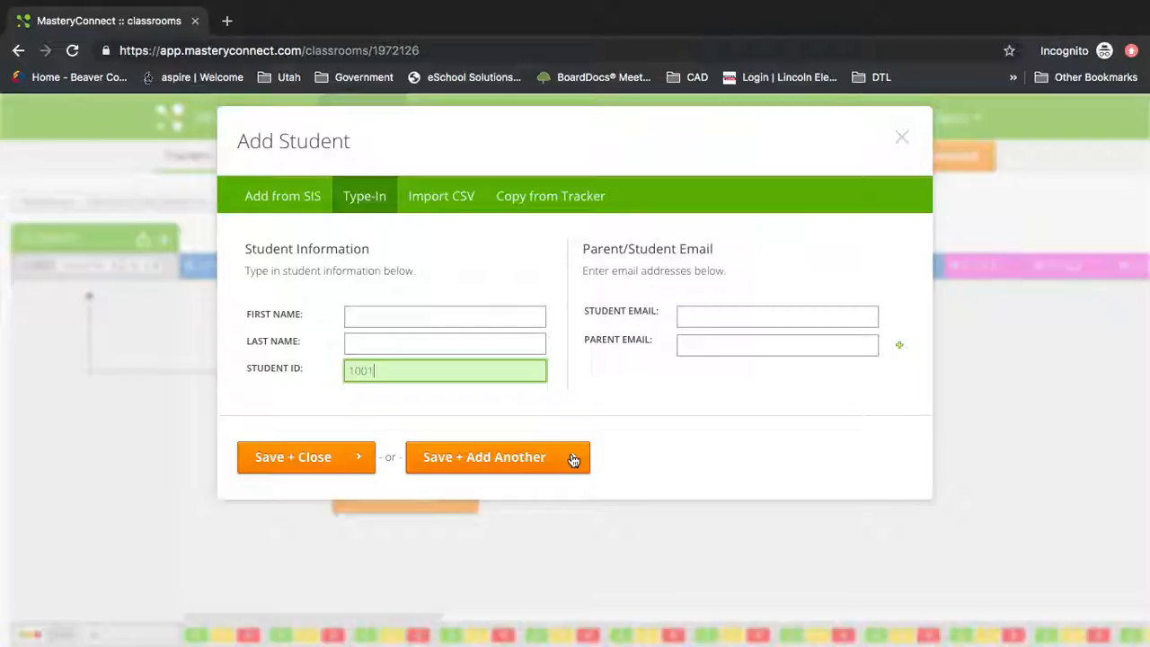
pyautogui.click(573, 460)
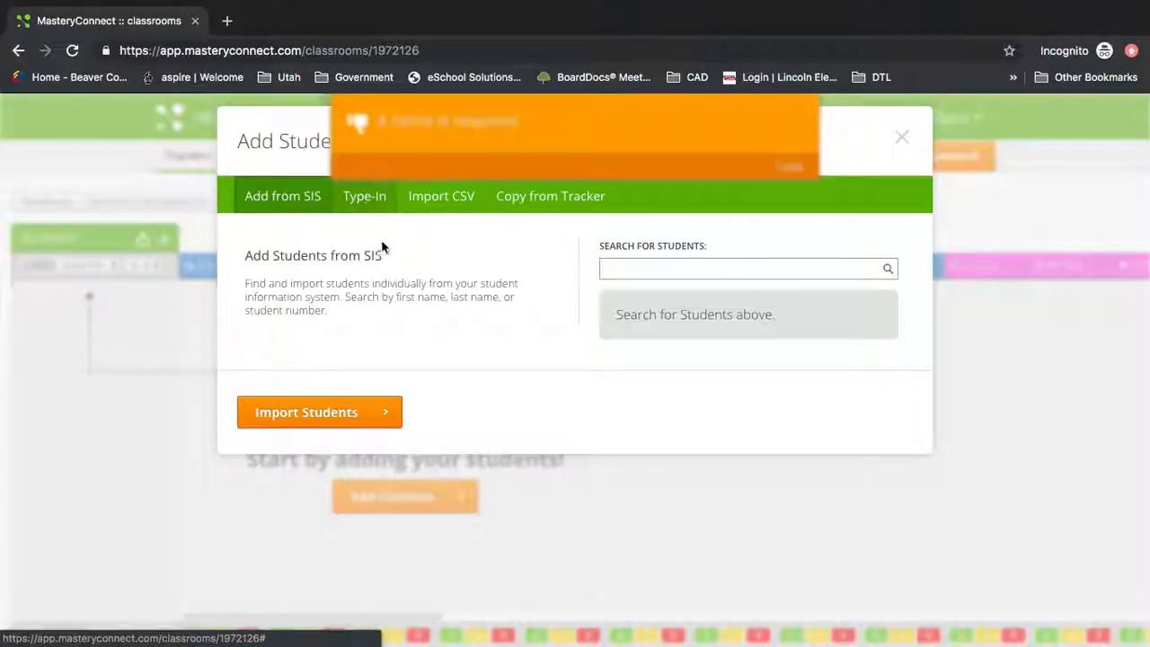
# Step: Manually enter a student with first and last name "a" and their student ID, and save to add another
pyautogui.click(371, 205)
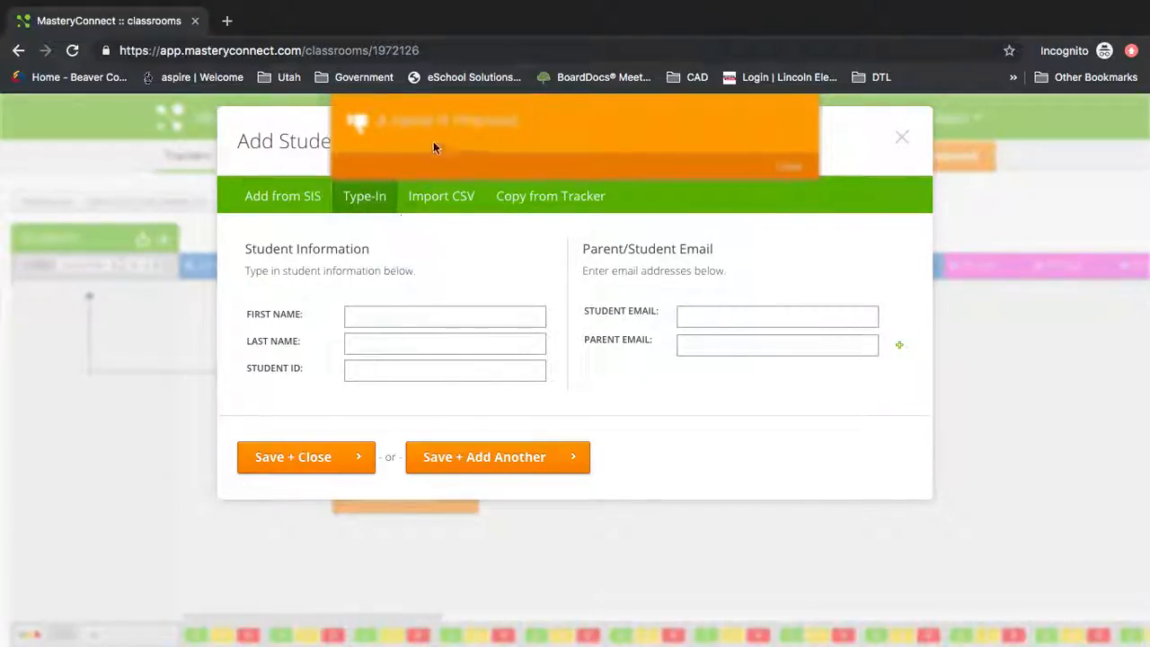
pyautogui.click(785, 172)
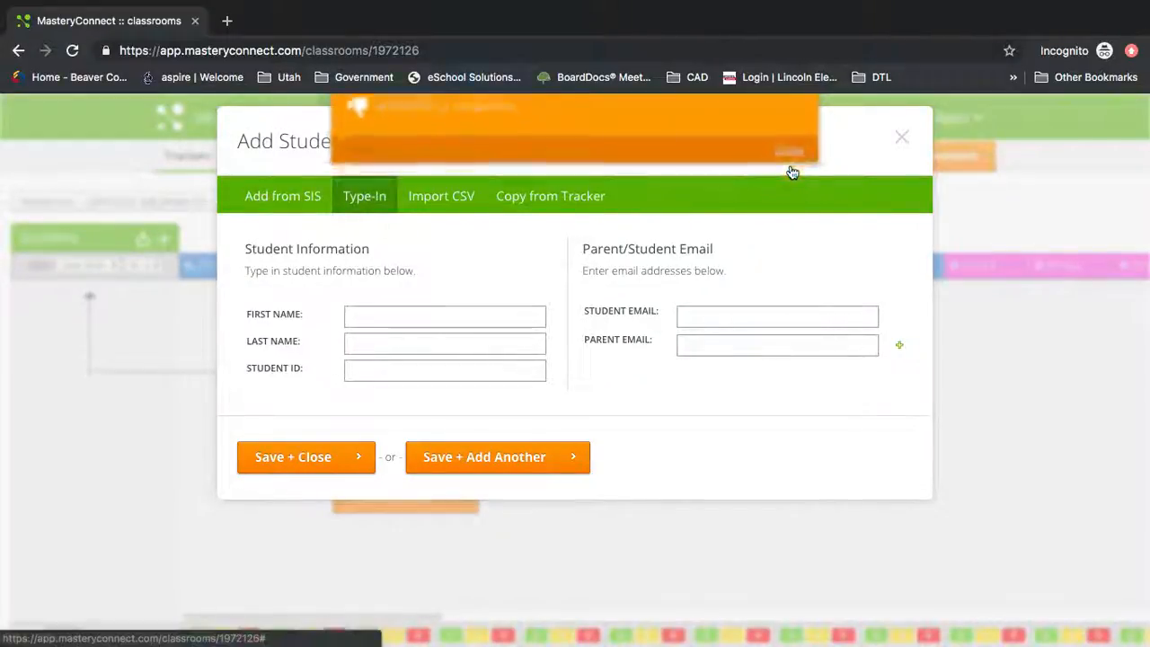
pyautogui.click(398, 317)
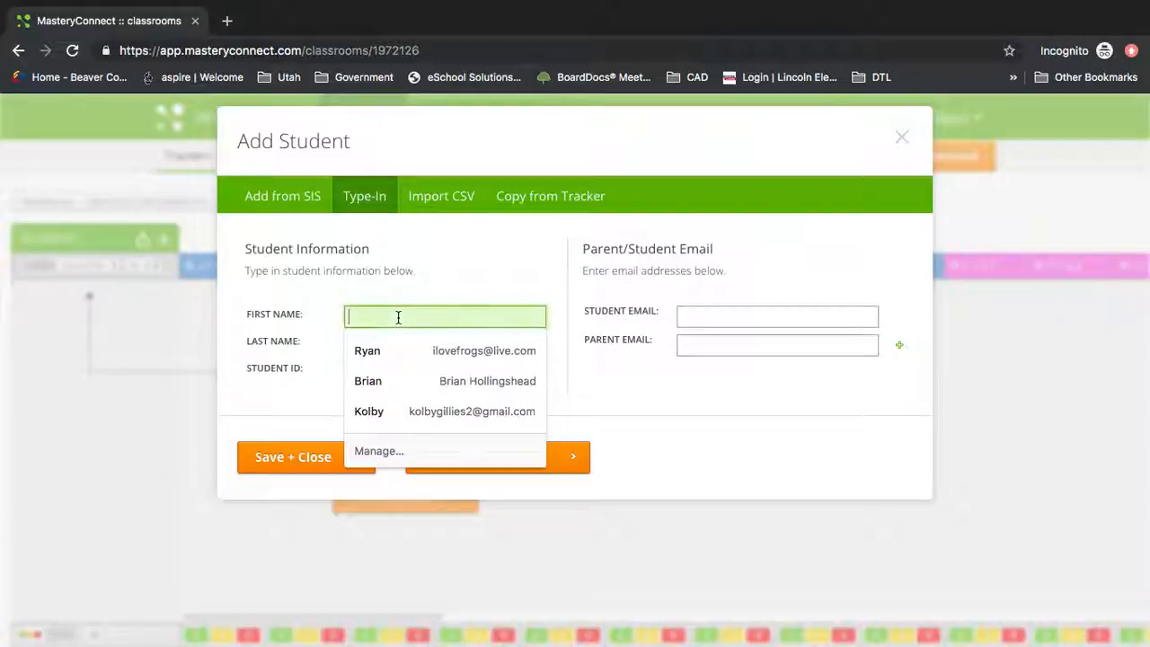
pyautogui.write('a')
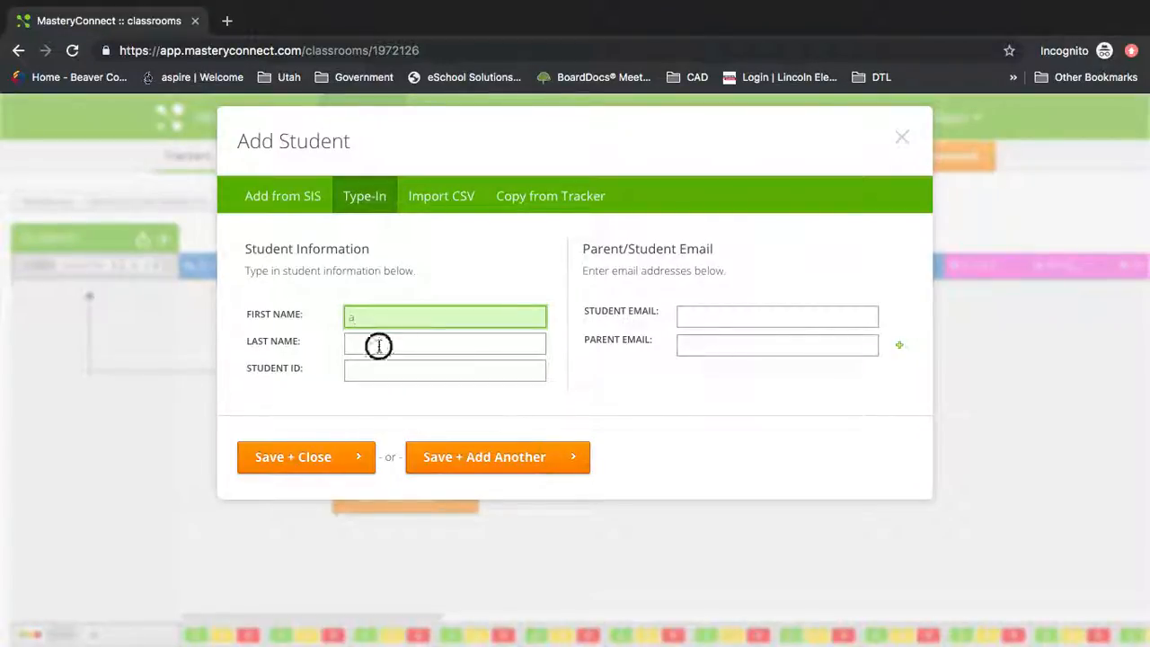
pyautogui.click(380, 342)
pyautogui.write('a')
pyautogui.click(377, 371)
pyautogui.write('1001')
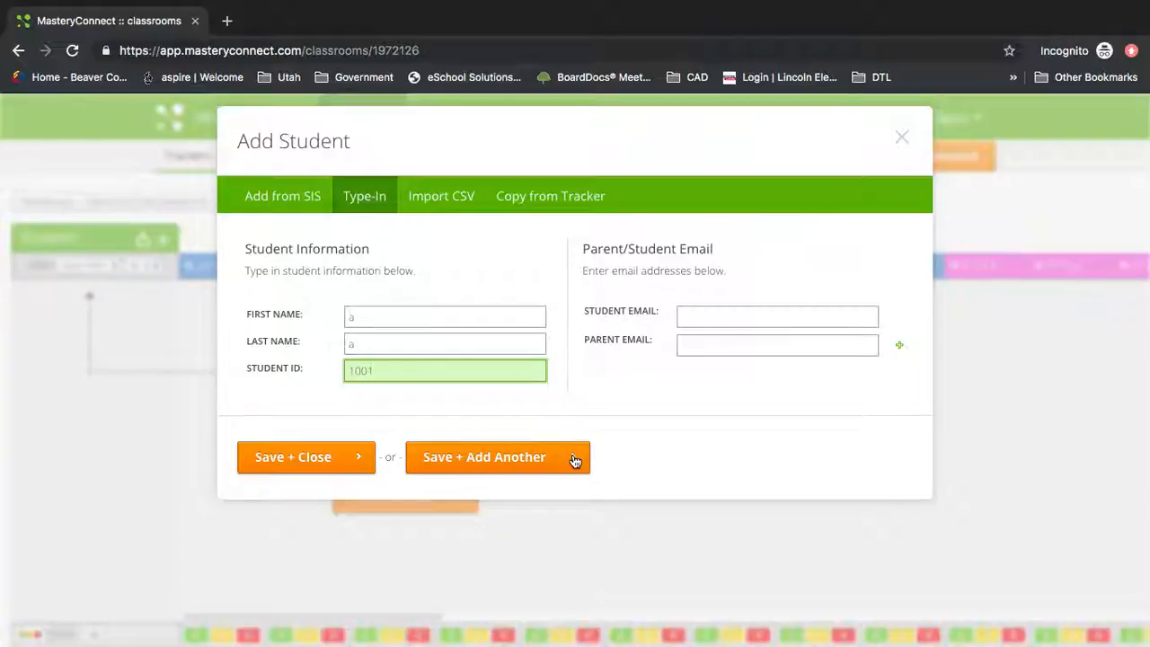
pyautogui.click(575, 458)
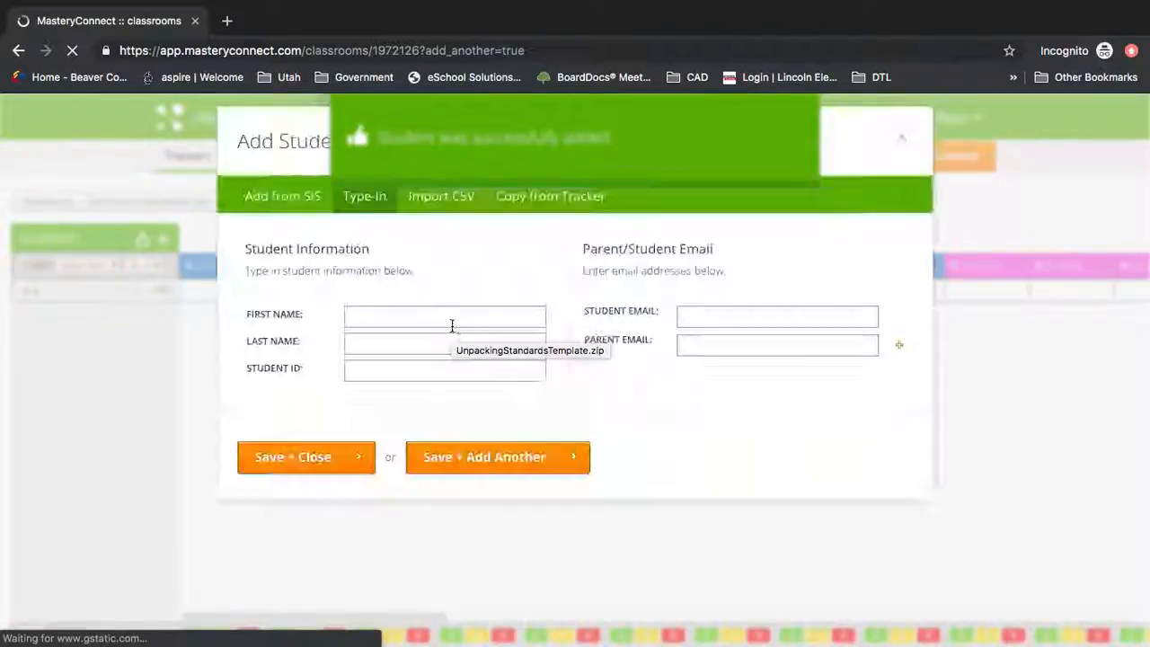
# Step: Enter a second student with first and last name "b" and their student ID, and save to add another
pyautogui.click(379, 314)
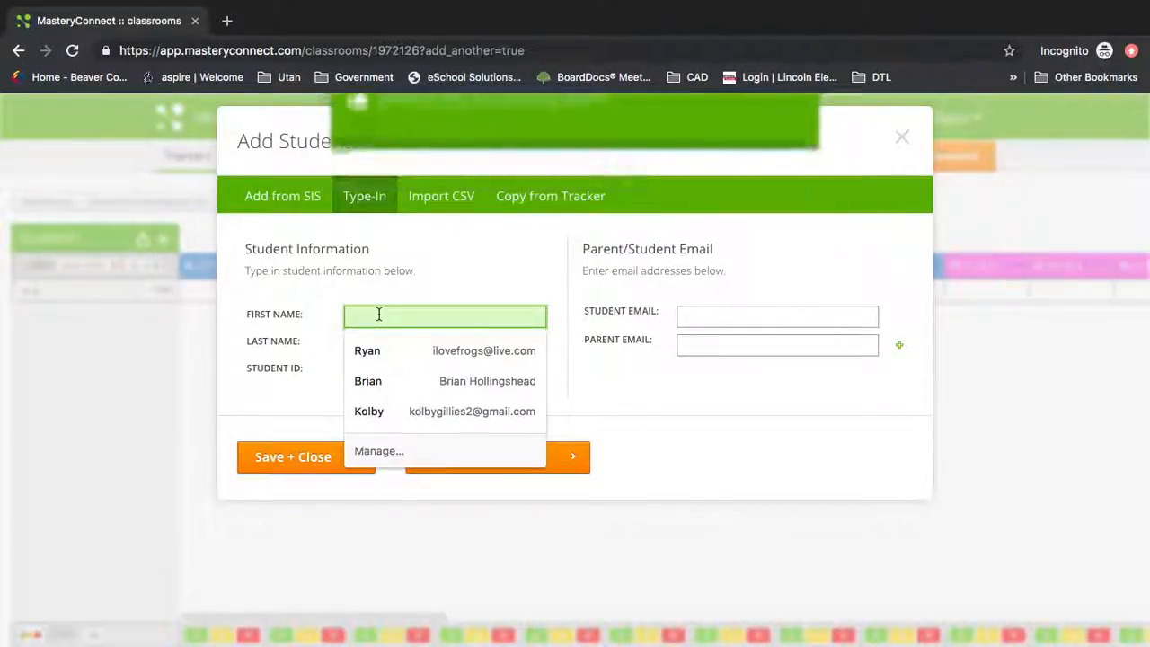
pyautogui.write('b')
pyautogui.click(352, 343)
pyautogui.write('b')
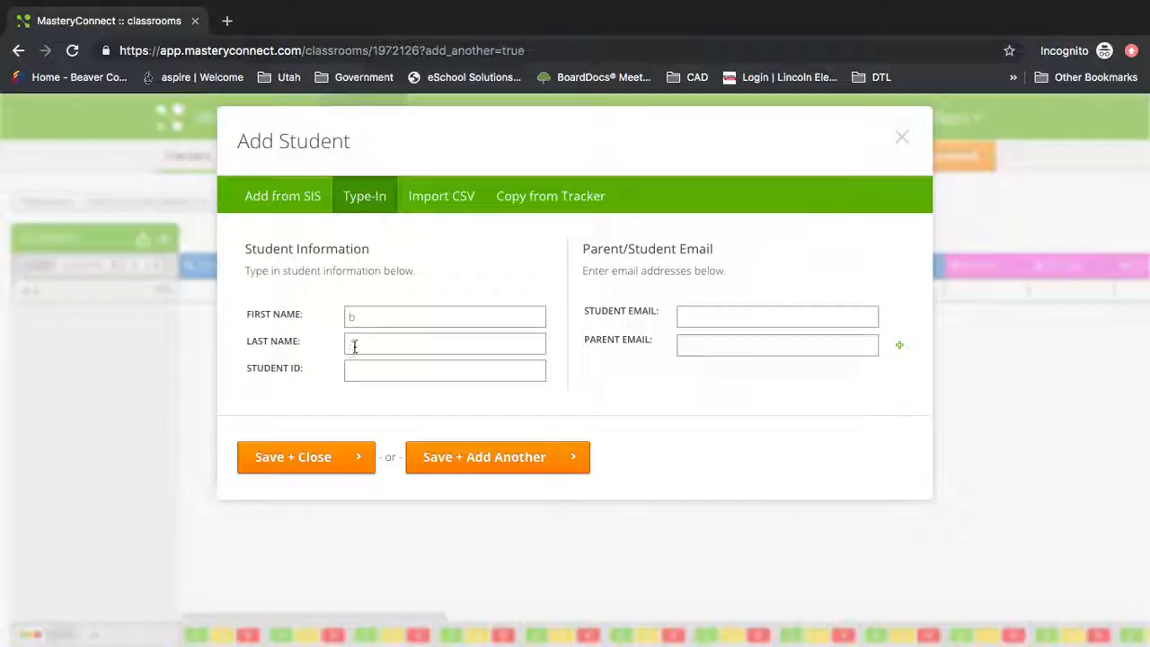
pyautogui.click(355, 374)
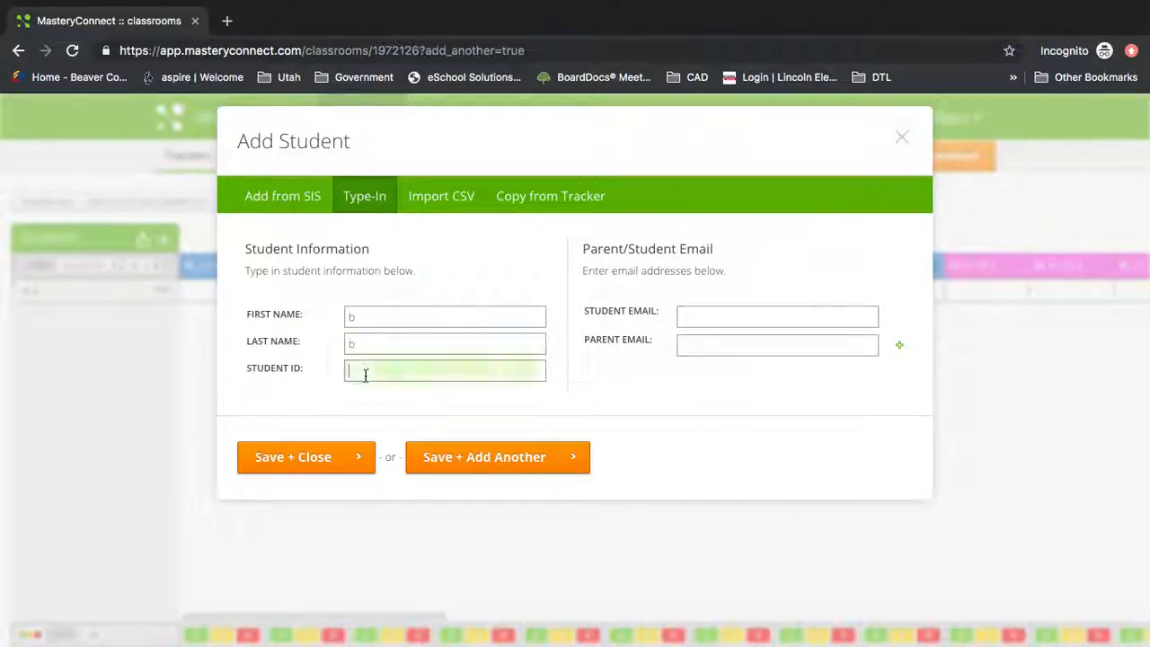
pyautogui.write('1002')
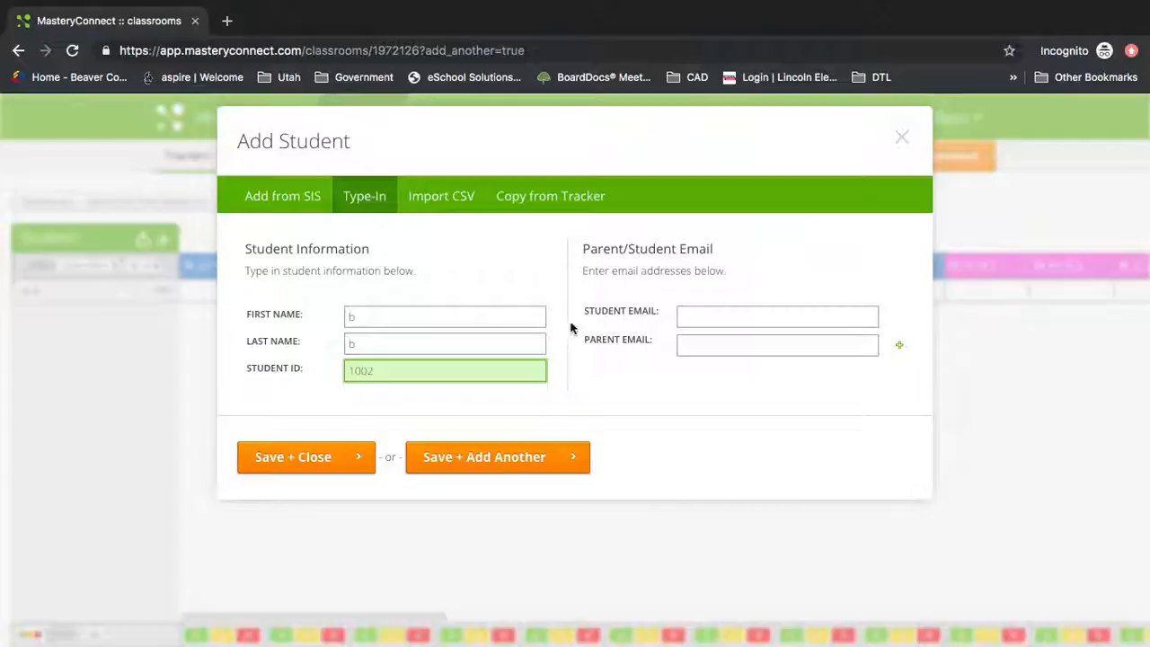
pyautogui.click(582, 461)
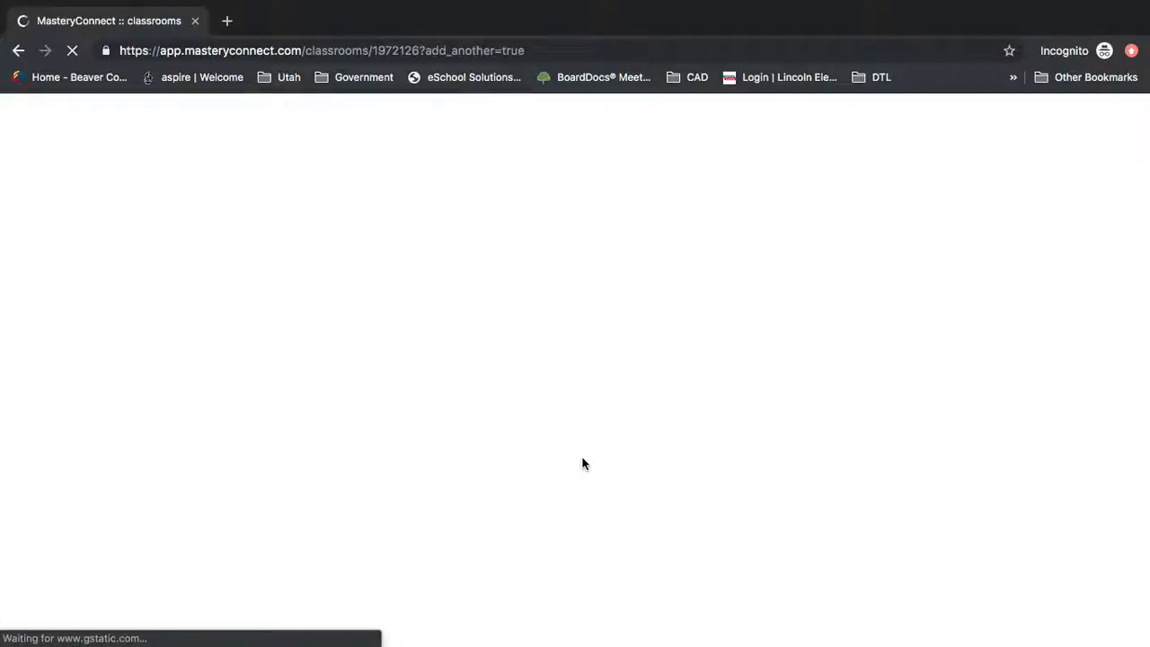
# Step: Enter a third student with first and last name "c" and their student ID, and save to add another
pyautogui.click(361, 315)
pyautogui.write('c')
pyautogui.press('Tab')
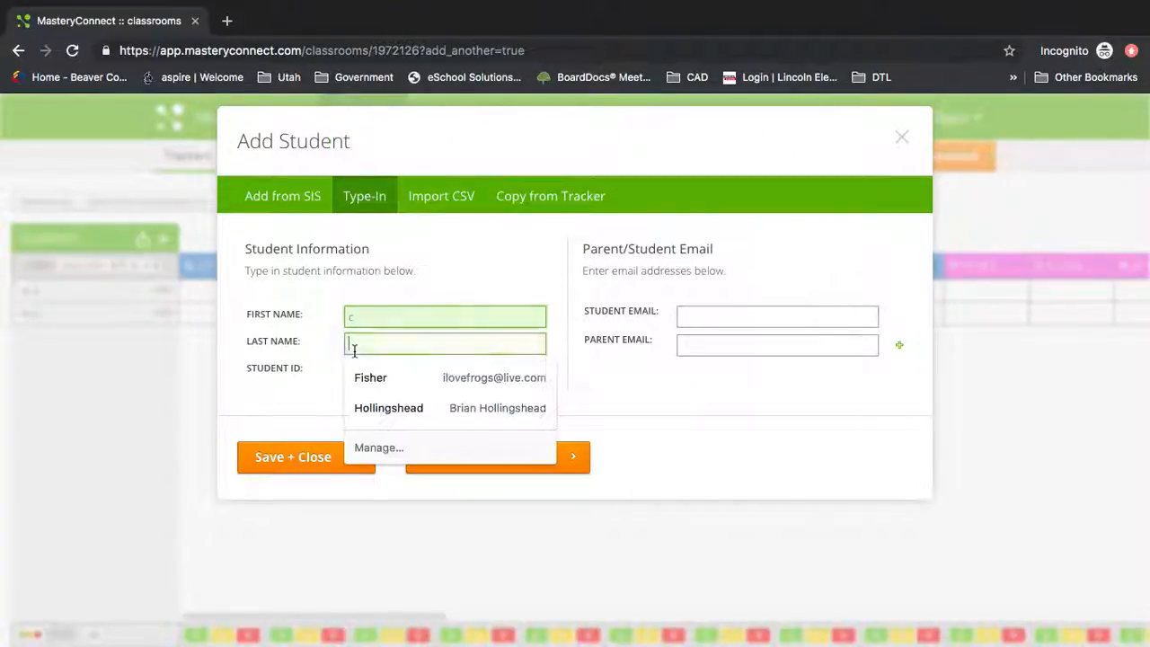
pyautogui.write('c')
pyautogui.click(368, 369)
pyautogui.write('1003')
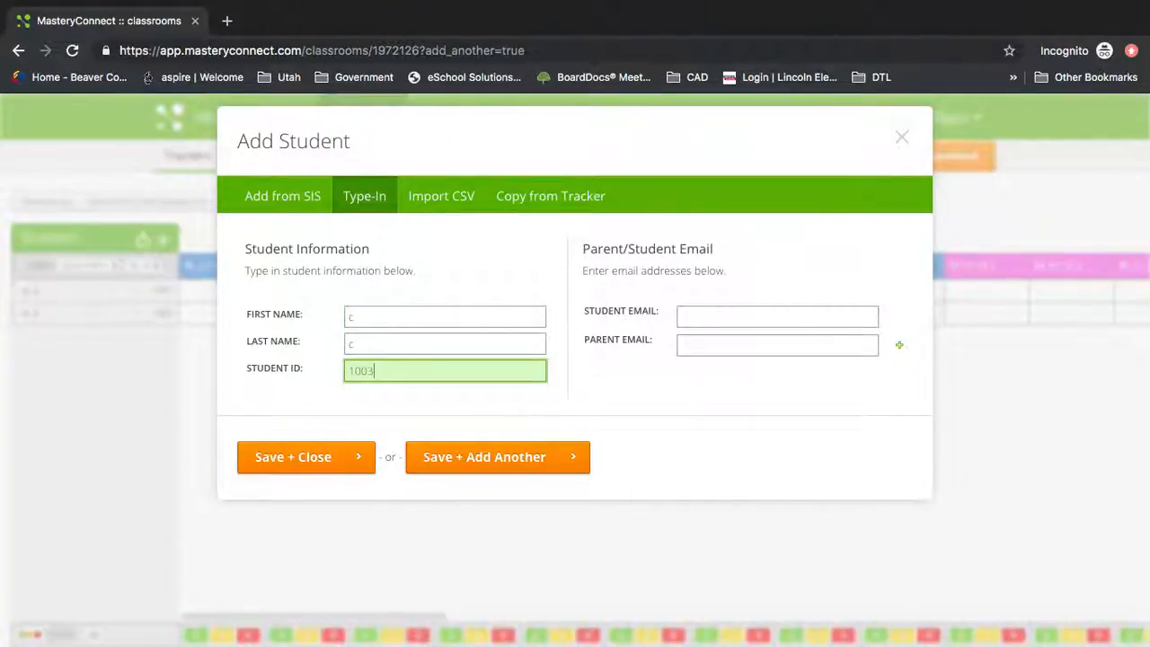
pyautogui.click(582, 460)
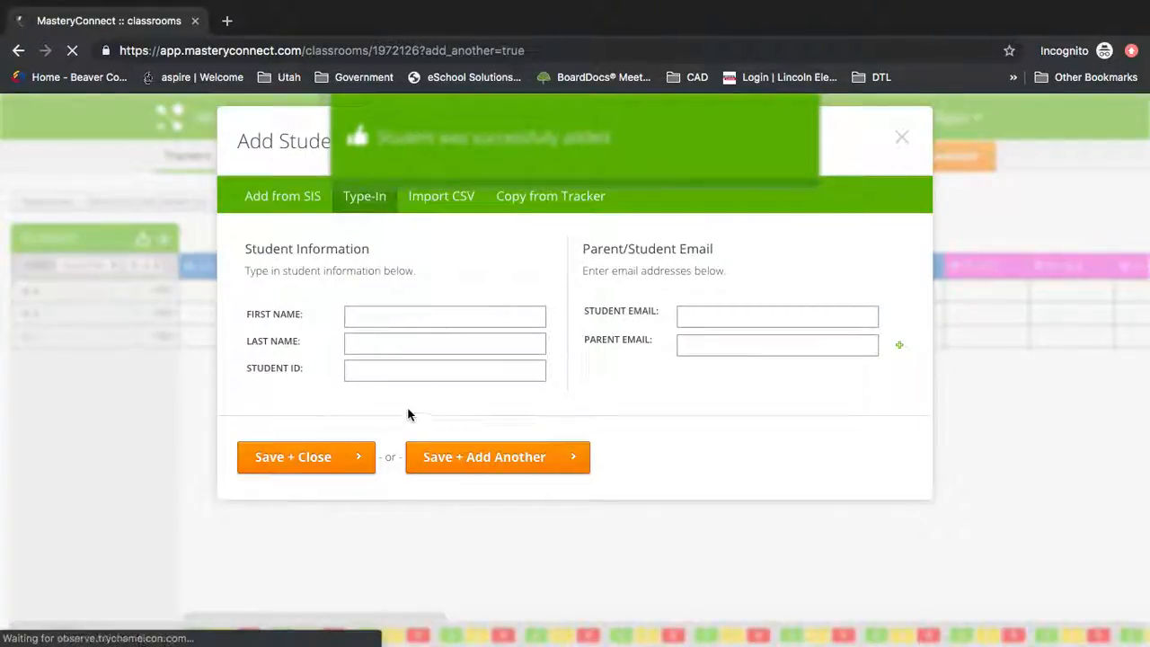
# Step: Enter a fourth student with first and last name "d" and their student ID, and save to add another
pyautogui.click(382, 313)
pyautogui.write('d')
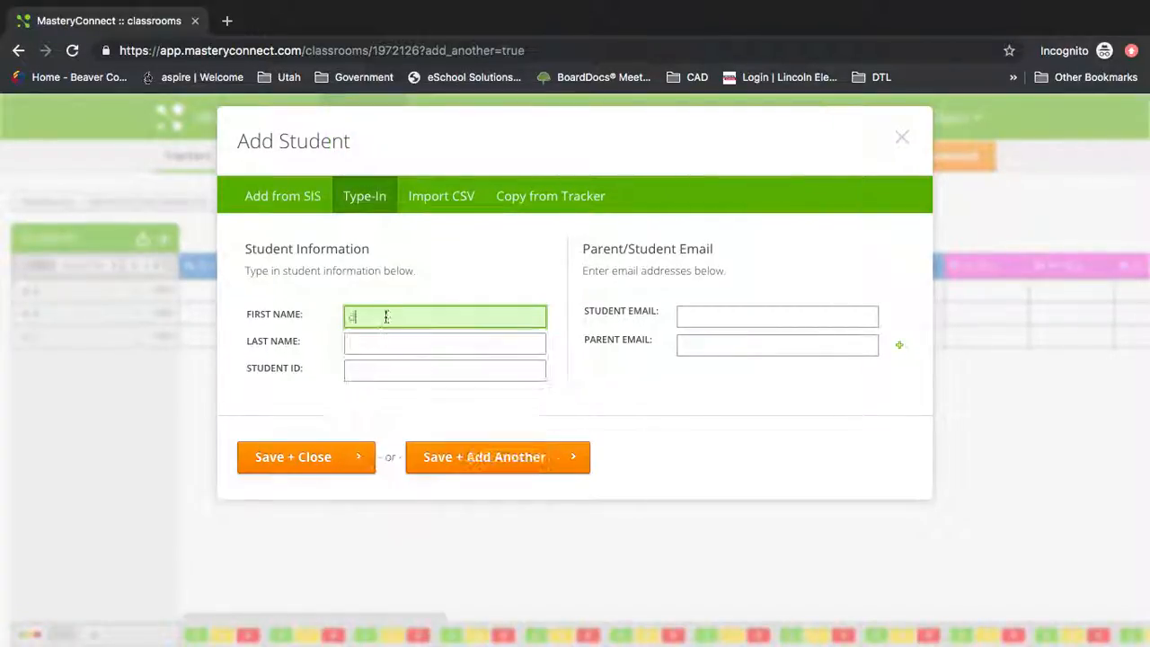
pyautogui.click(356, 344)
pyautogui.write('d')
pyautogui.click(360, 374)
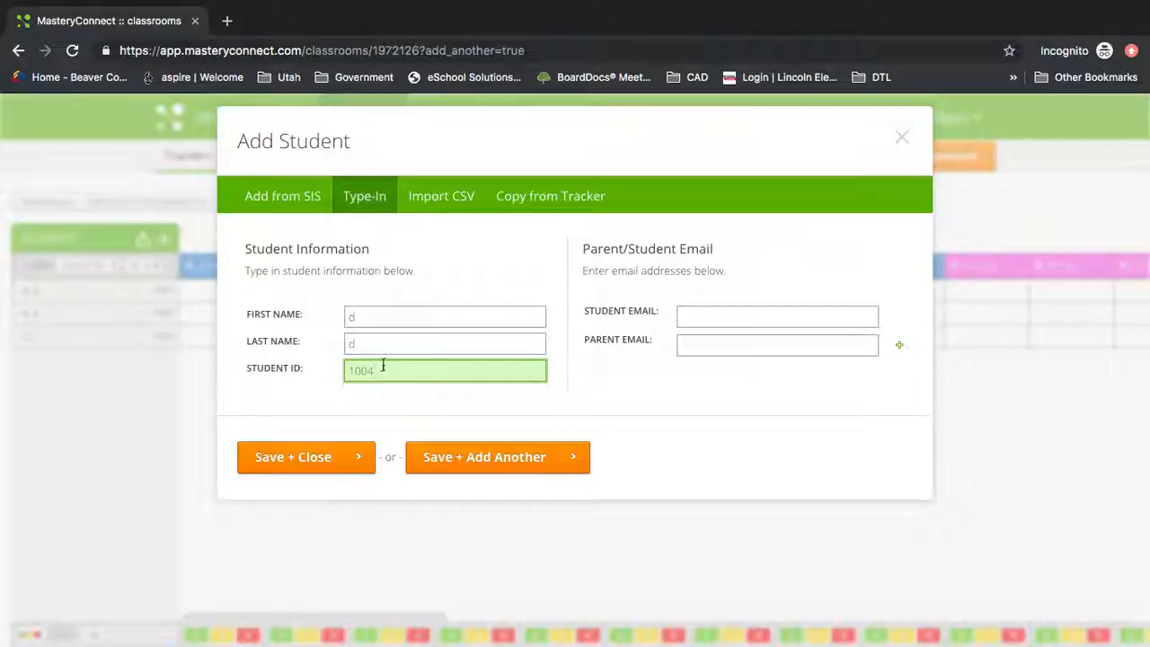
pyautogui.click(510, 458)
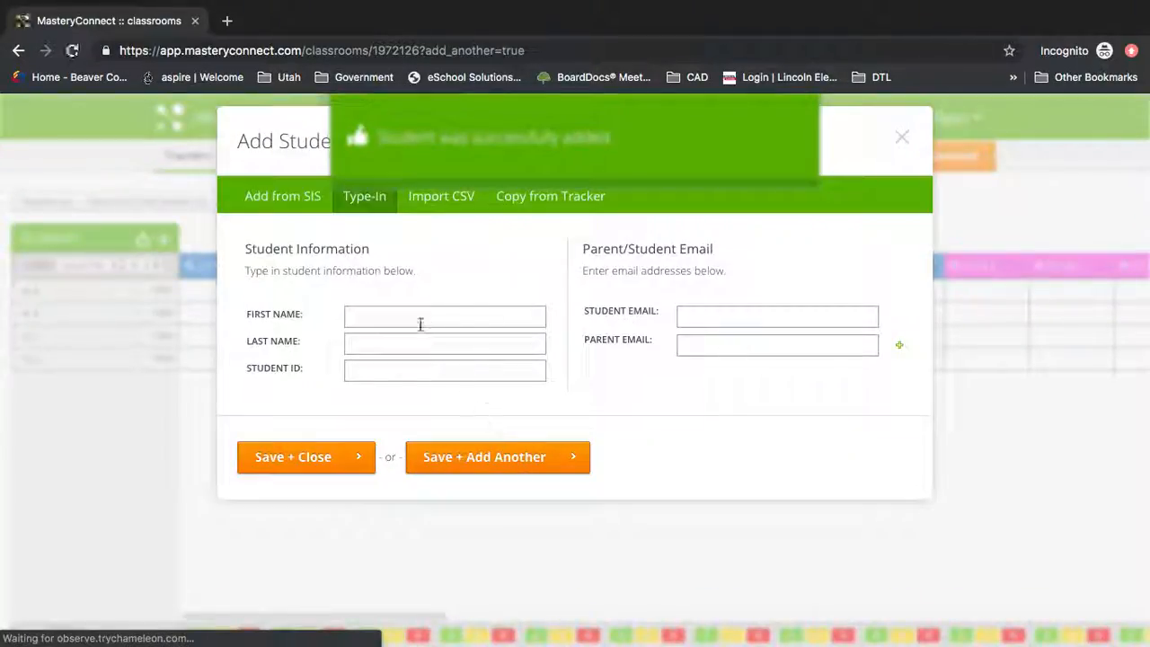
# Step: Enter the last student with first and last name "e" and their student ID, and save and close the student form
pyautogui.click(419, 323)
pyautogui.write('e')
pyautogui.click(395, 343)
pyautogui.write('e')
pyautogui.click(364, 373)
pyautogui.write('e005')
pyautogui.click(358, 467)
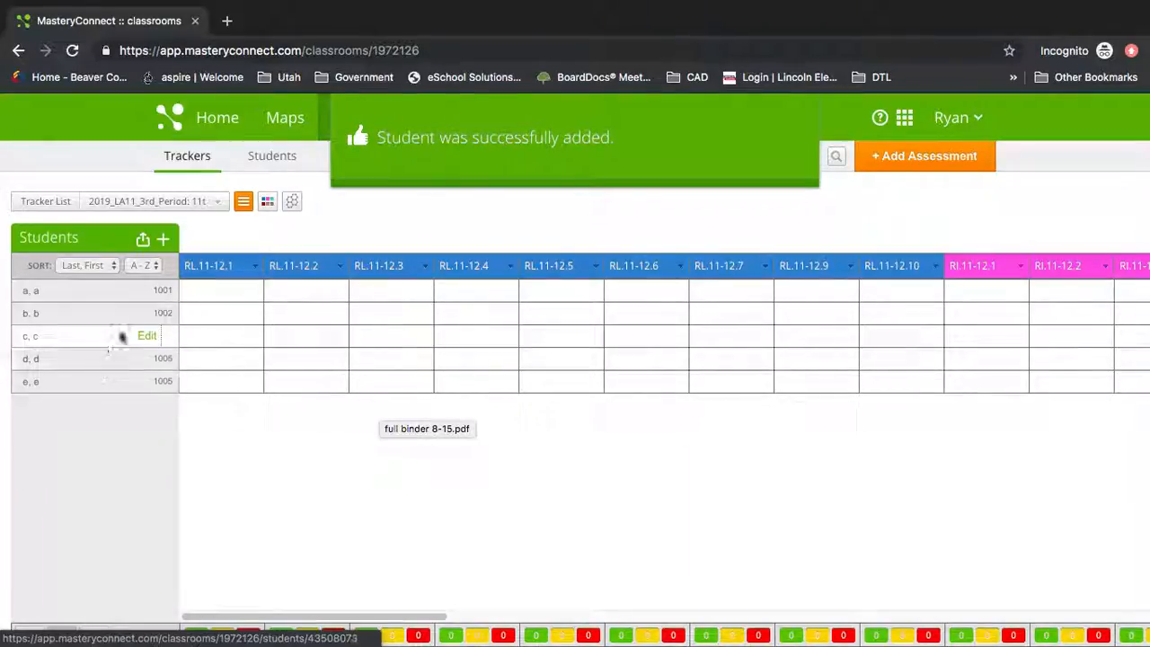
# Step: Examine the tracker's student roster and its standards from RL.11-12.1 through the L.11-12 columns
pyautogui.moveTo(133, 381)
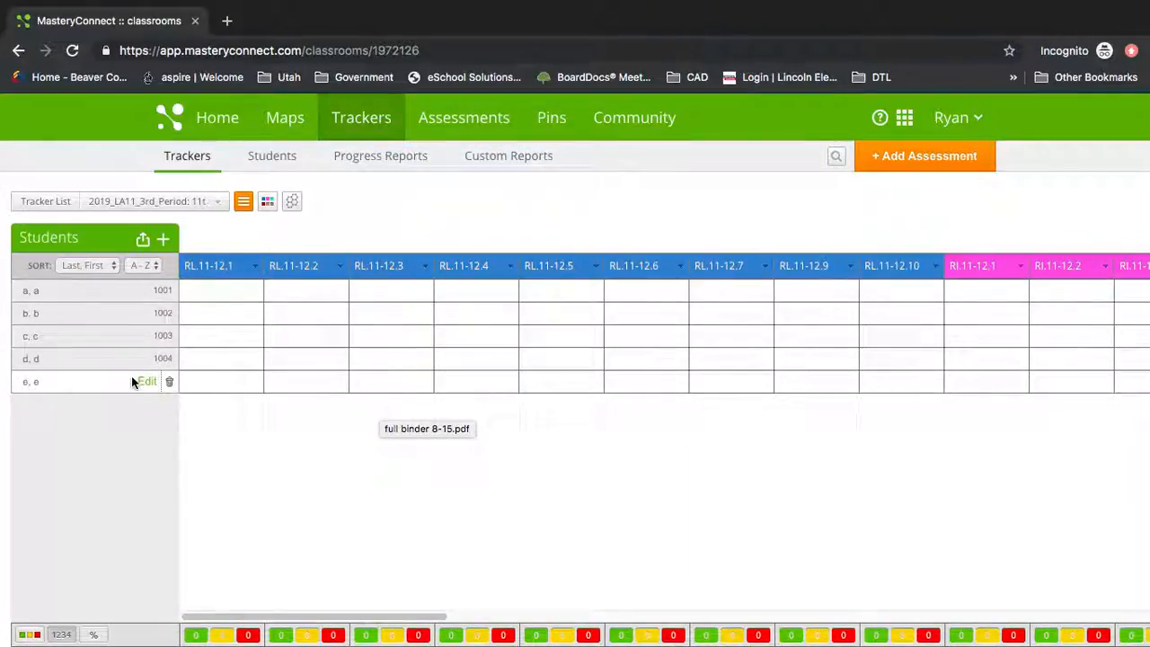
pyautogui.click(218, 268)
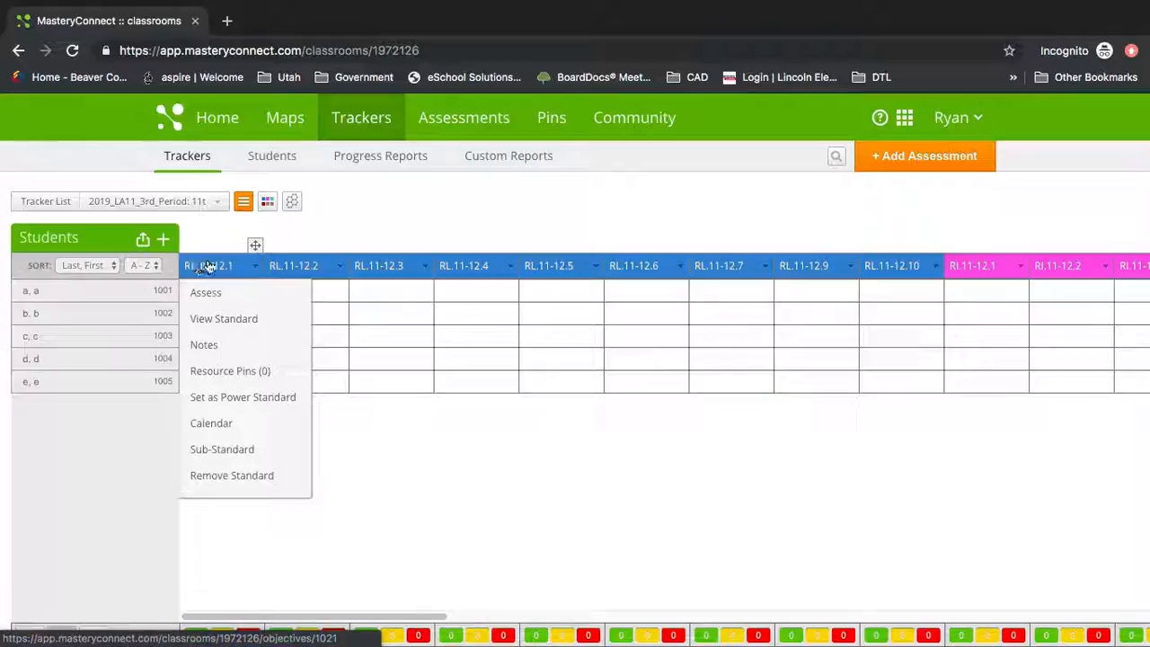
pyautogui.moveTo(403, 266)
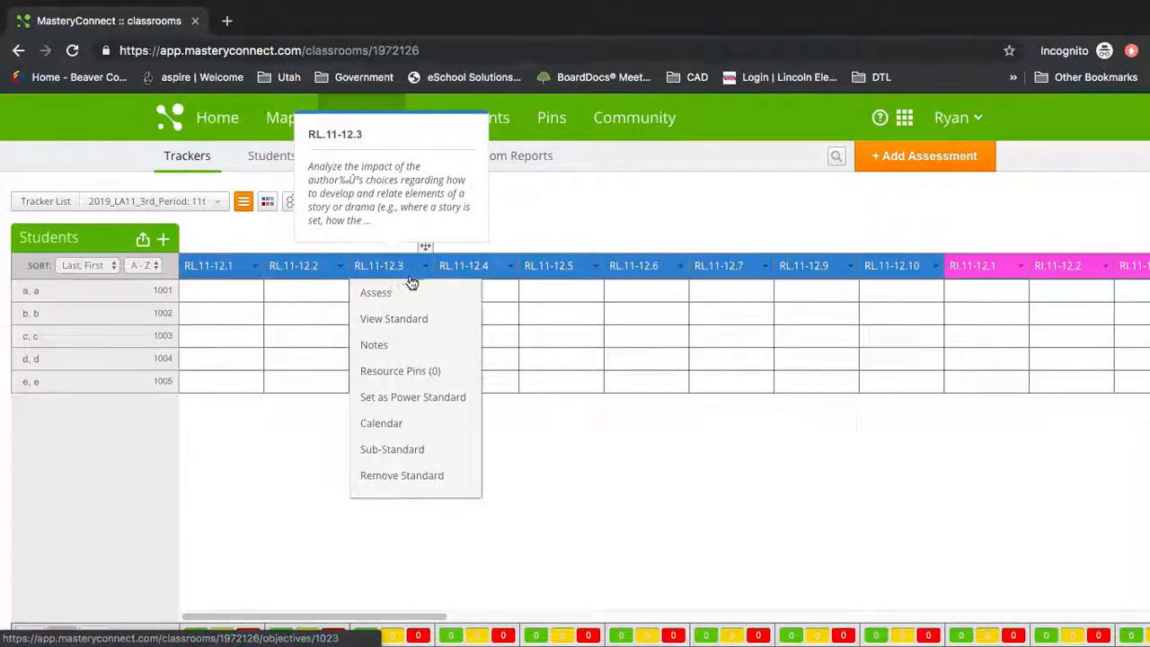
pyautogui.moveTo(674, 274)
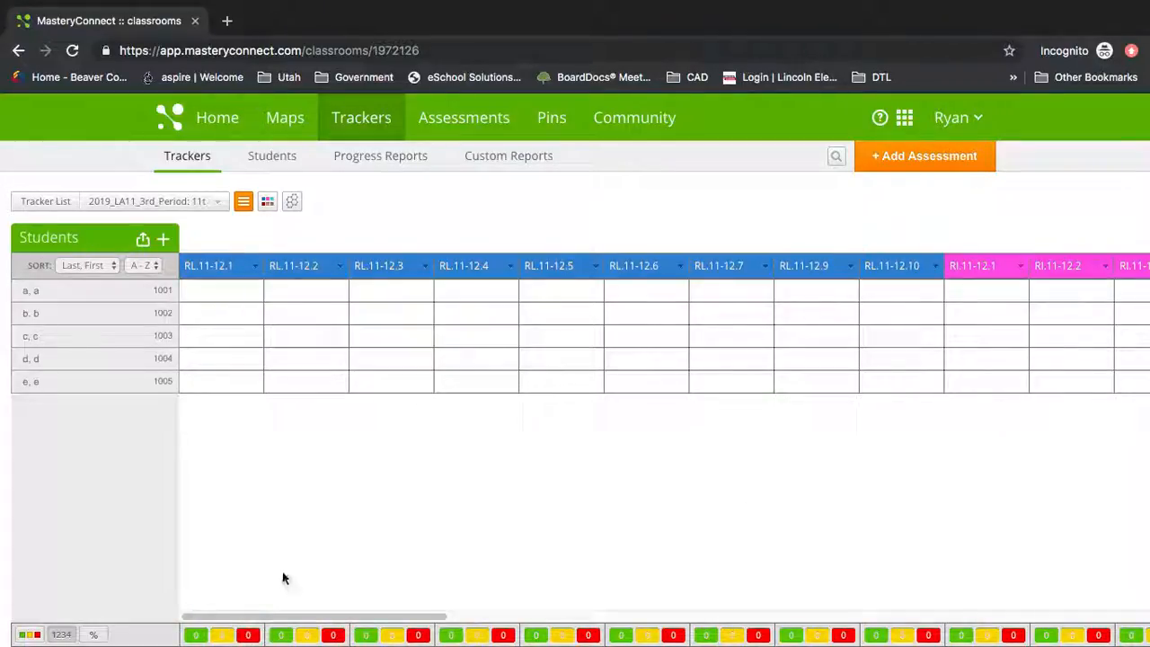
pyautogui.moveTo(281, 618); pyautogui.dragTo(1089, 638)
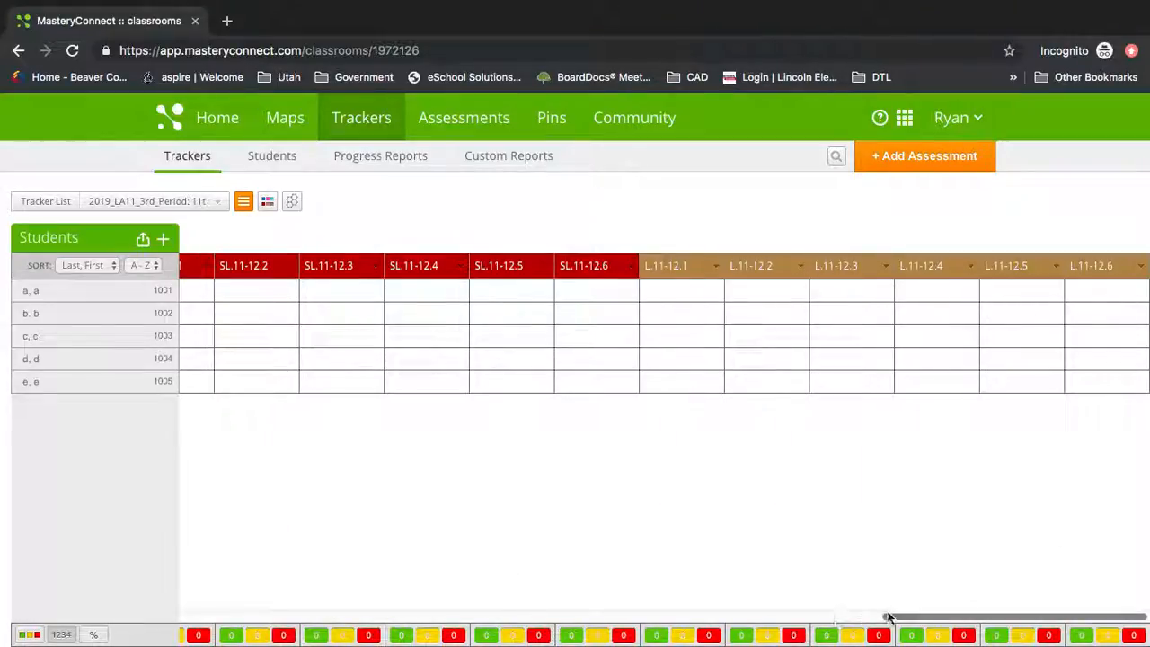
pyautogui.moveTo(924, 618); pyautogui.dragTo(179, 637)
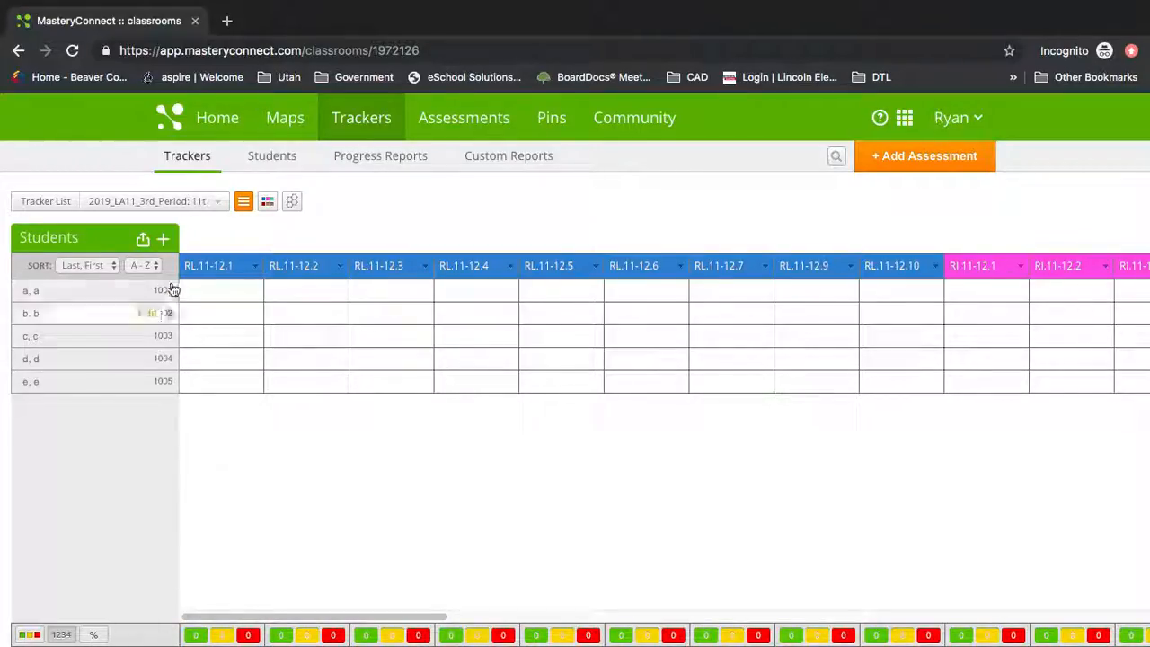
pyautogui.moveTo(199, 267)
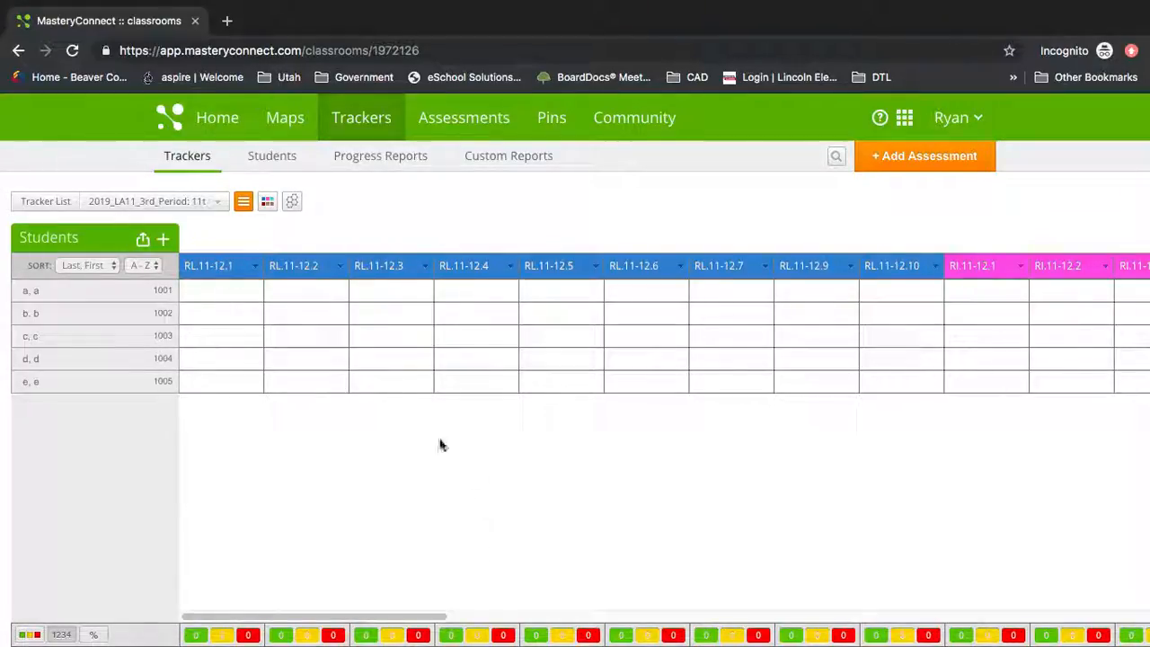
# Step: Review the full description, rewording option, notes and resource pins of standard RL.11-12.1, and close its details
pyautogui.moveTo(257, 271)
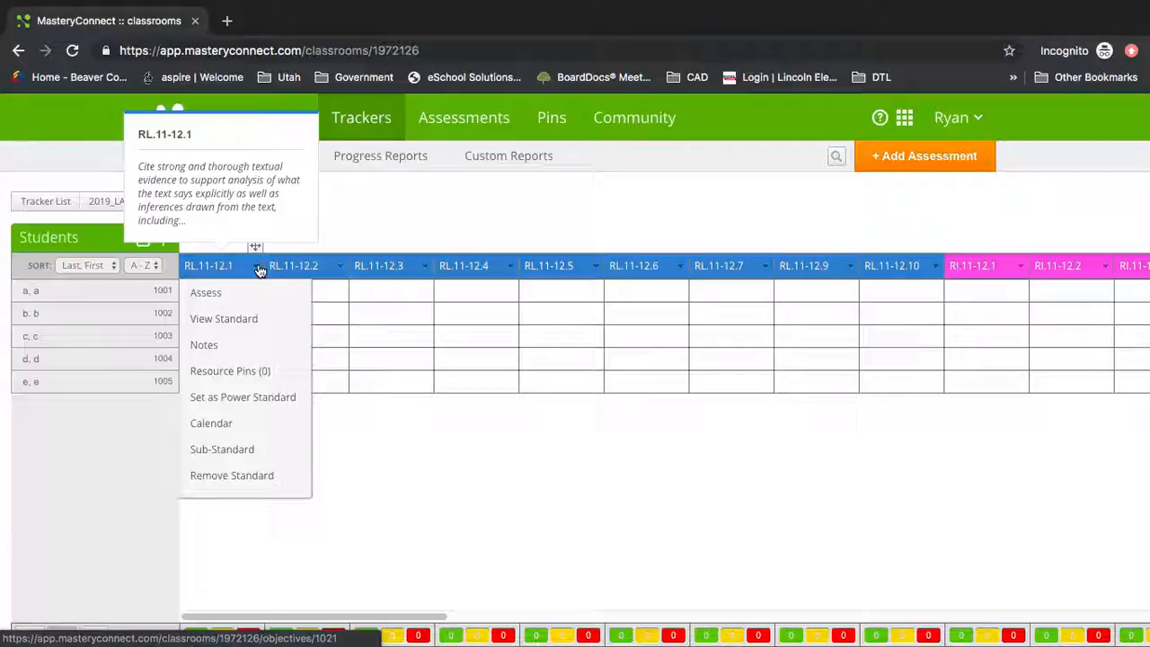
pyautogui.click(255, 319)
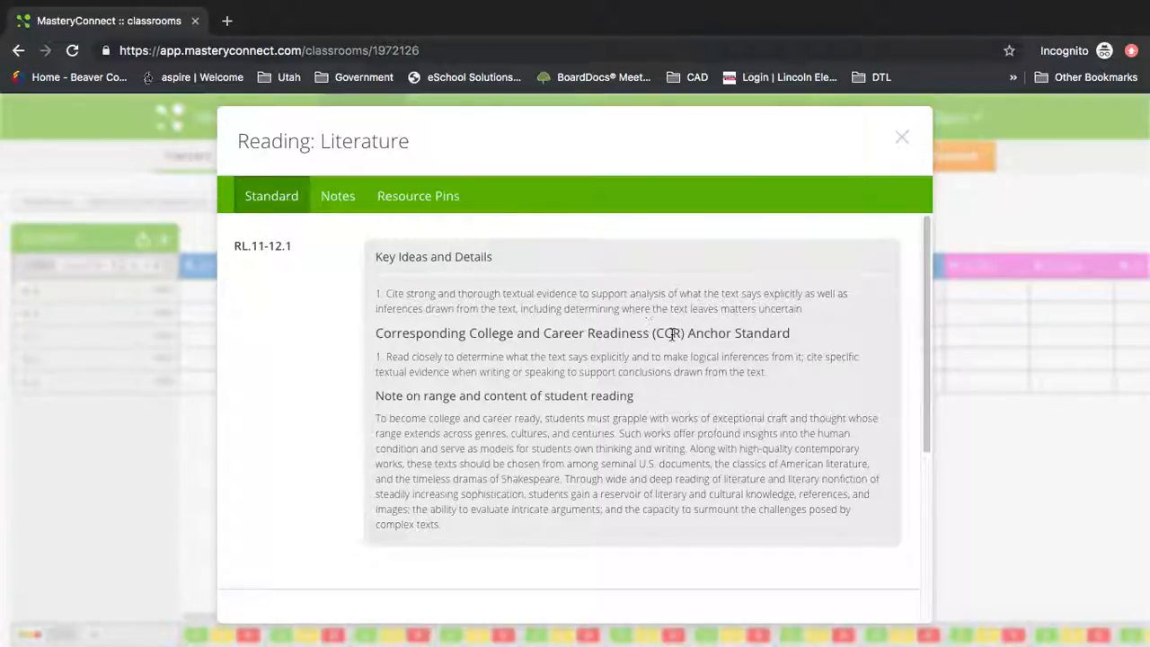
pyautogui.moveTo(926, 374); pyautogui.dragTo(913, 292)
pyautogui.moveTo(928, 287); pyautogui.dragTo(900, 495)
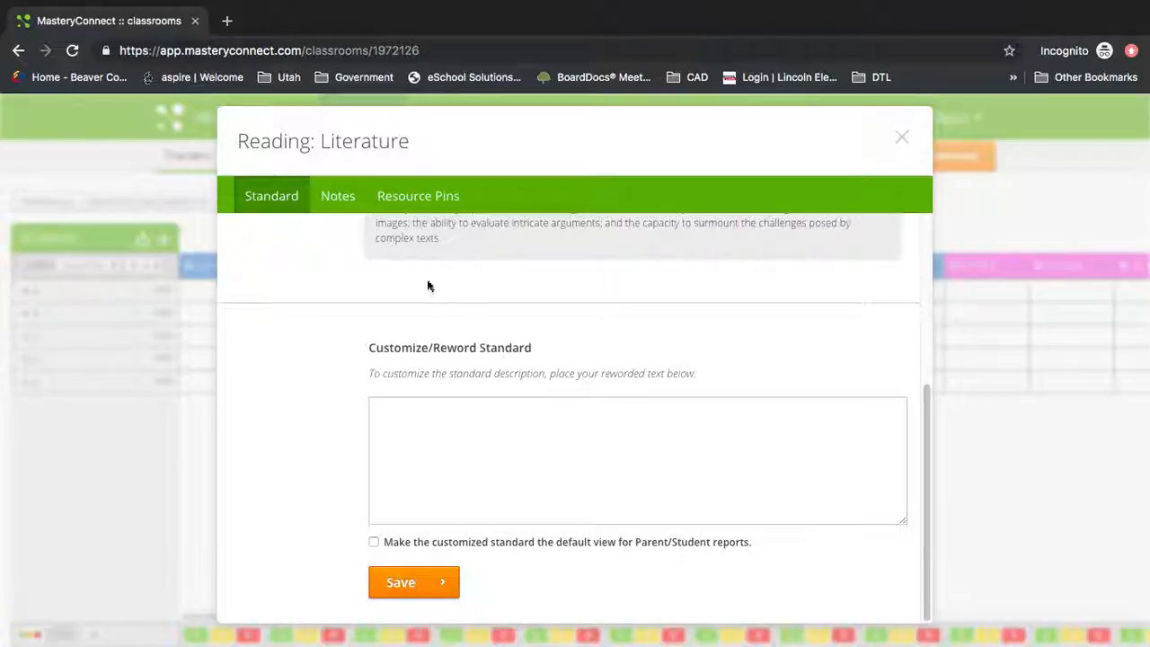
pyautogui.click(341, 205)
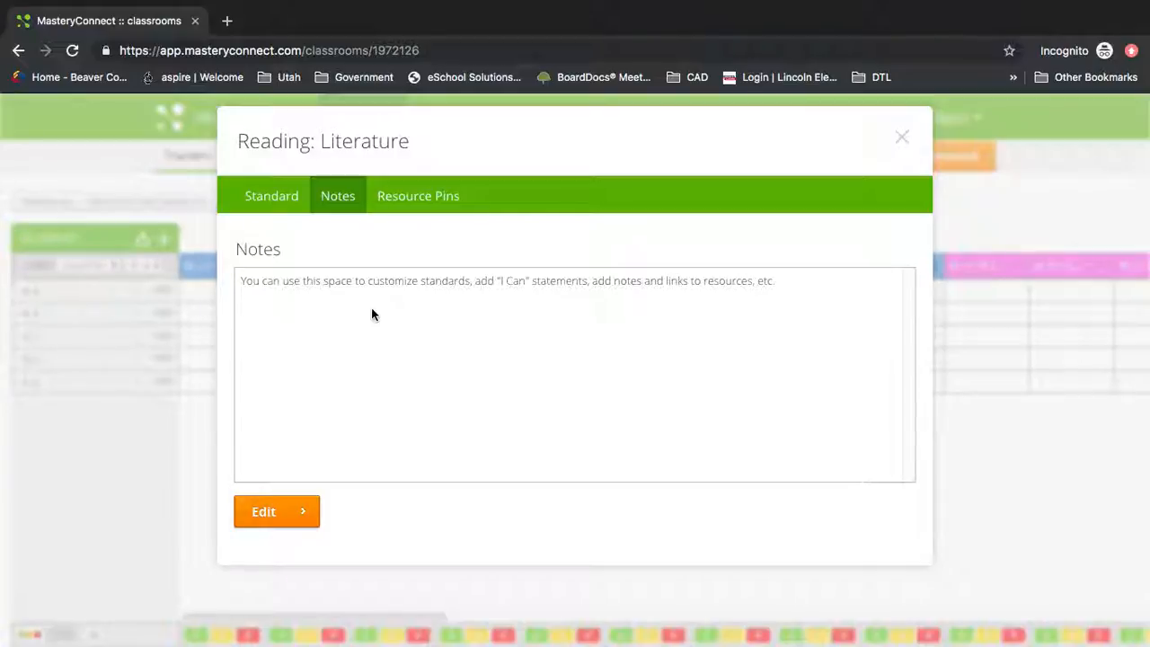
pyautogui.click(423, 201)
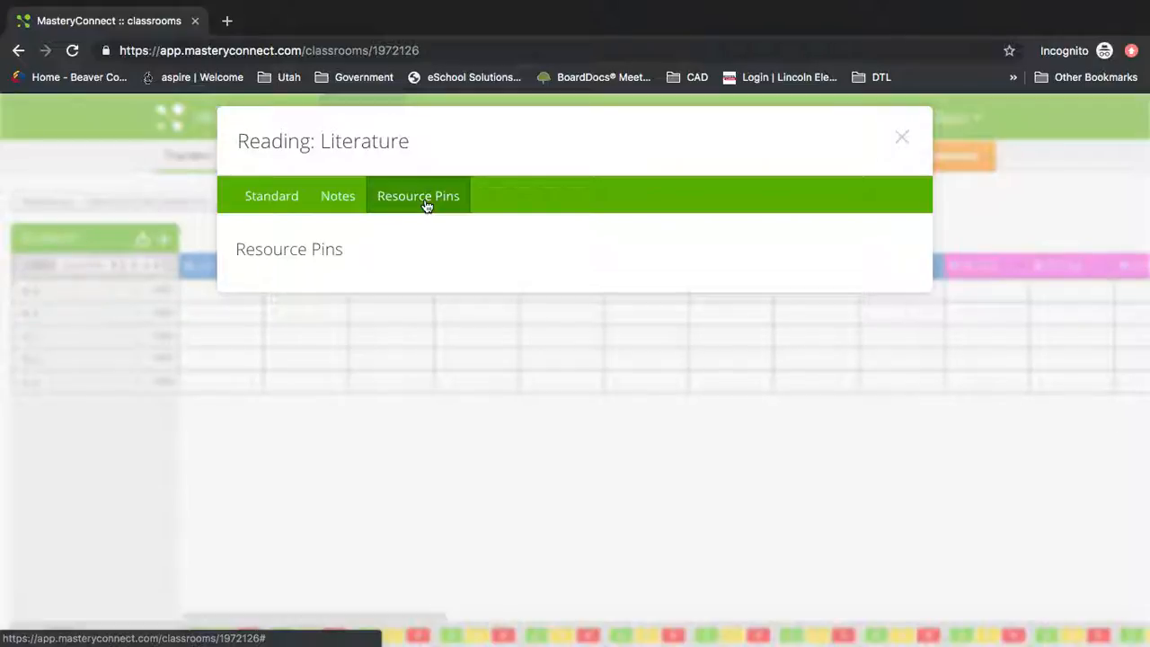
pyautogui.click(904, 138)
# Step: Open the notes of standard RL.11-12.1 directly from the tracker and close them again
pyautogui.click(340, 266)
pyautogui.click(255, 266)
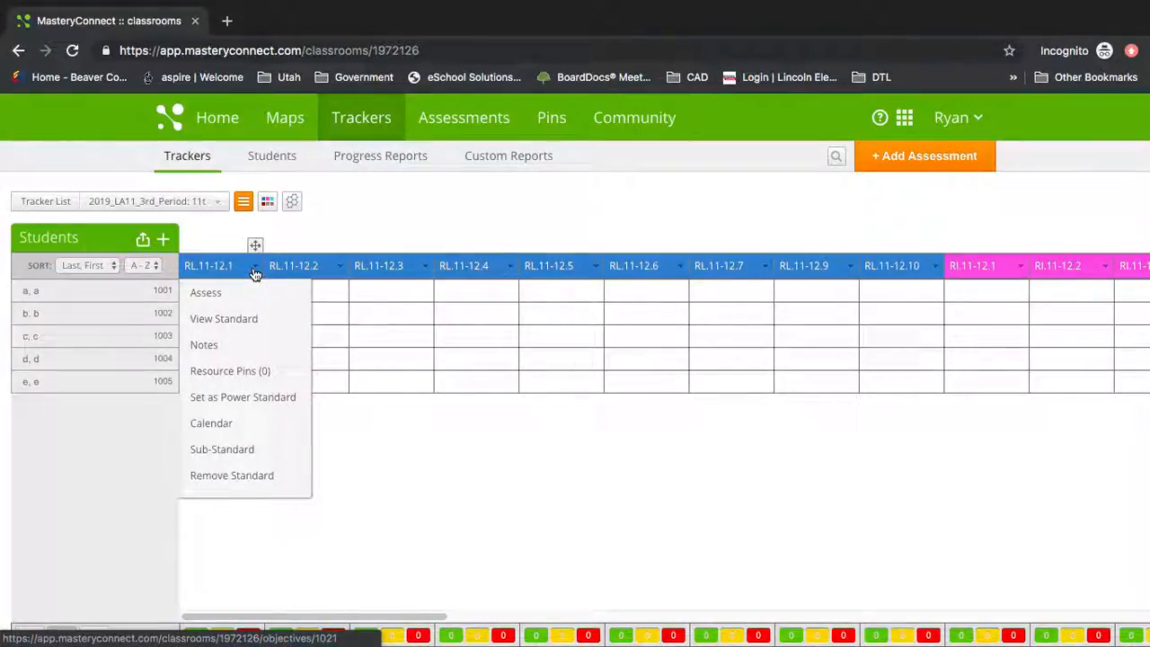
pyautogui.click(219, 352)
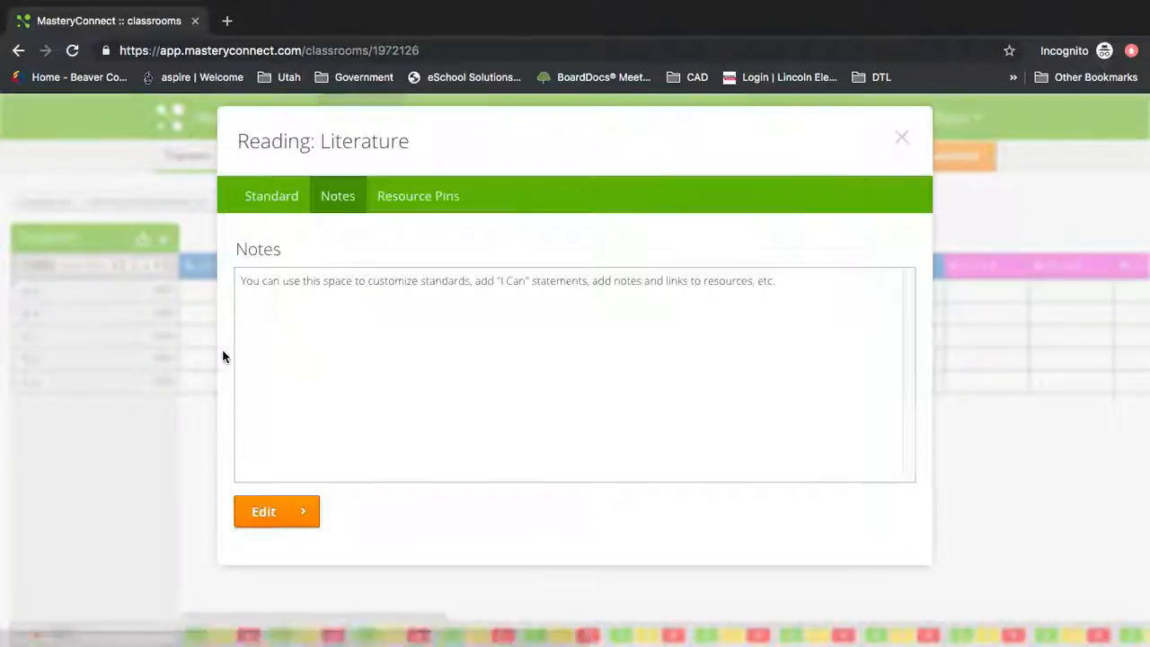
pyautogui.click(901, 139)
# Step: Open the assessment page for standard RL.11-12.1, return to the tracker, and look over the standard's available options
pyautogui.click(255, 265)
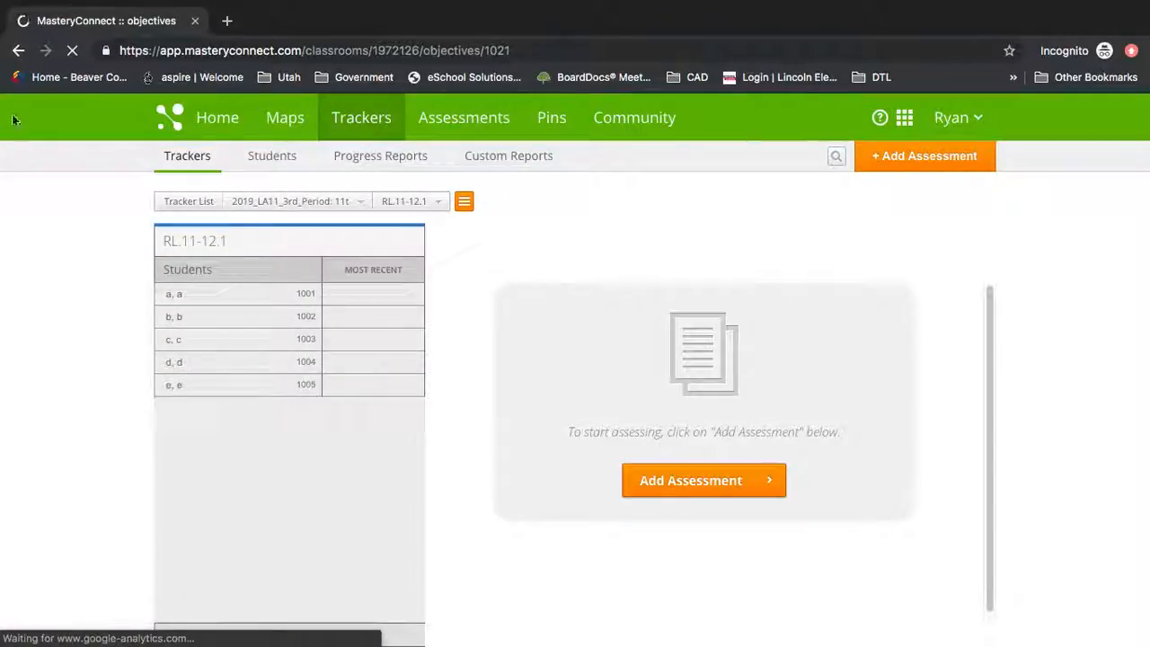
pyautogui.click(17, 51)
pyautogui.click(255, 266)
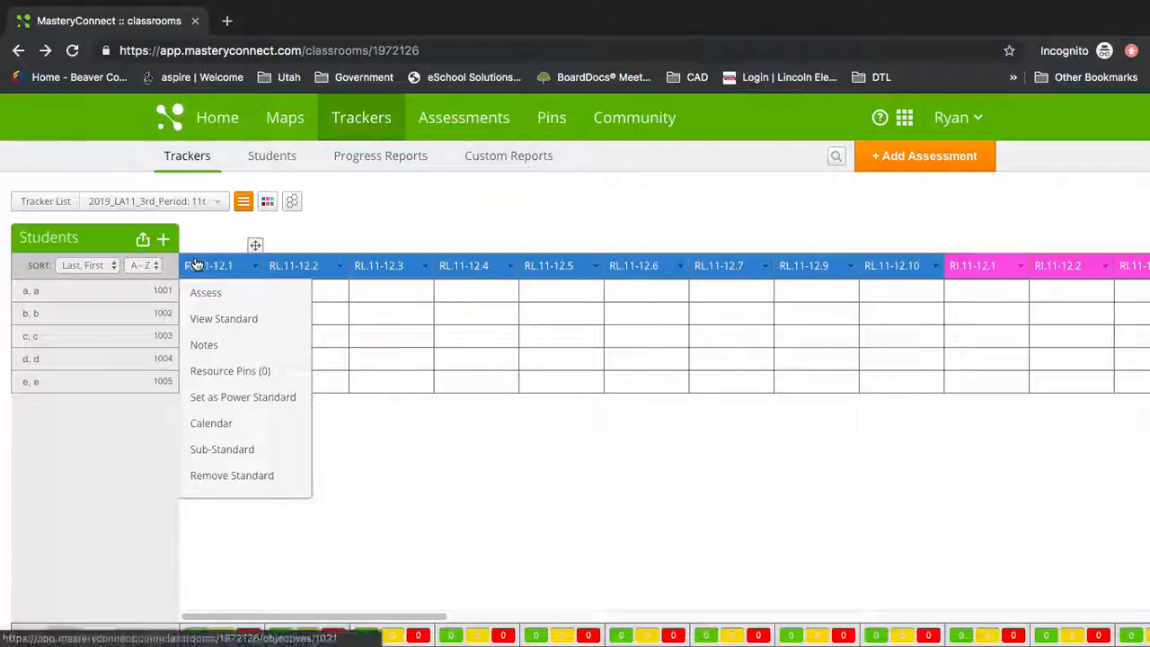
pyautogui.moveTo(823, 266)
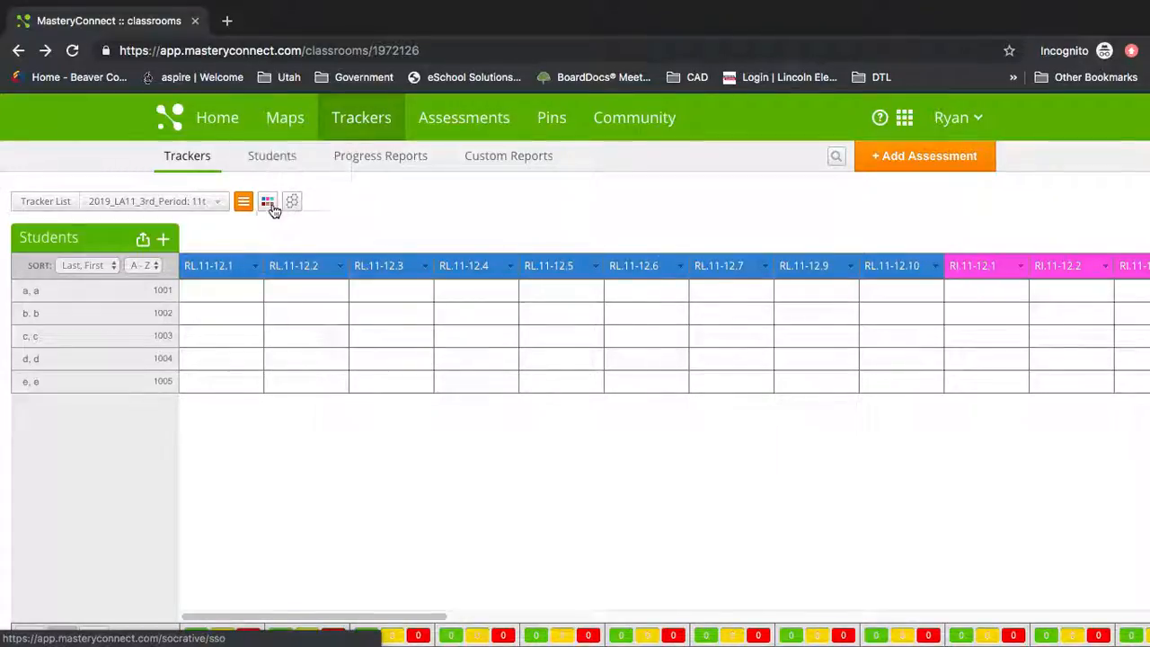
# Step: Start a new unit in the tracker named "Delete Me" and give it a yellow-green color
pyautogui.moveTo(243, 207)
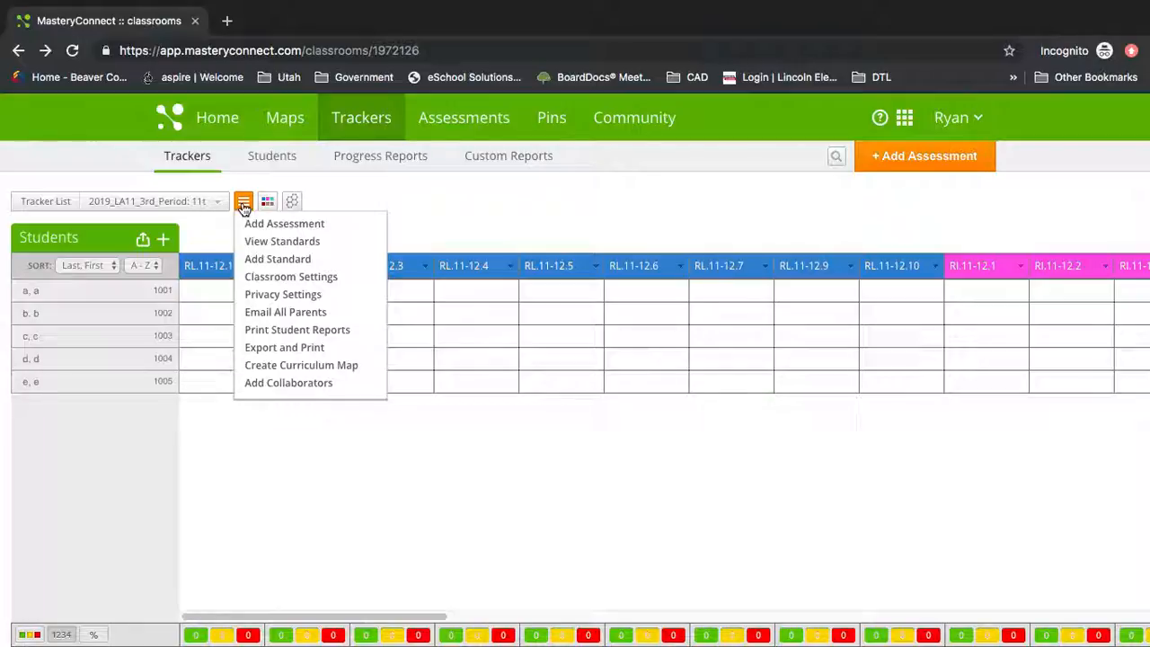
pyautogui.click(267, 203)
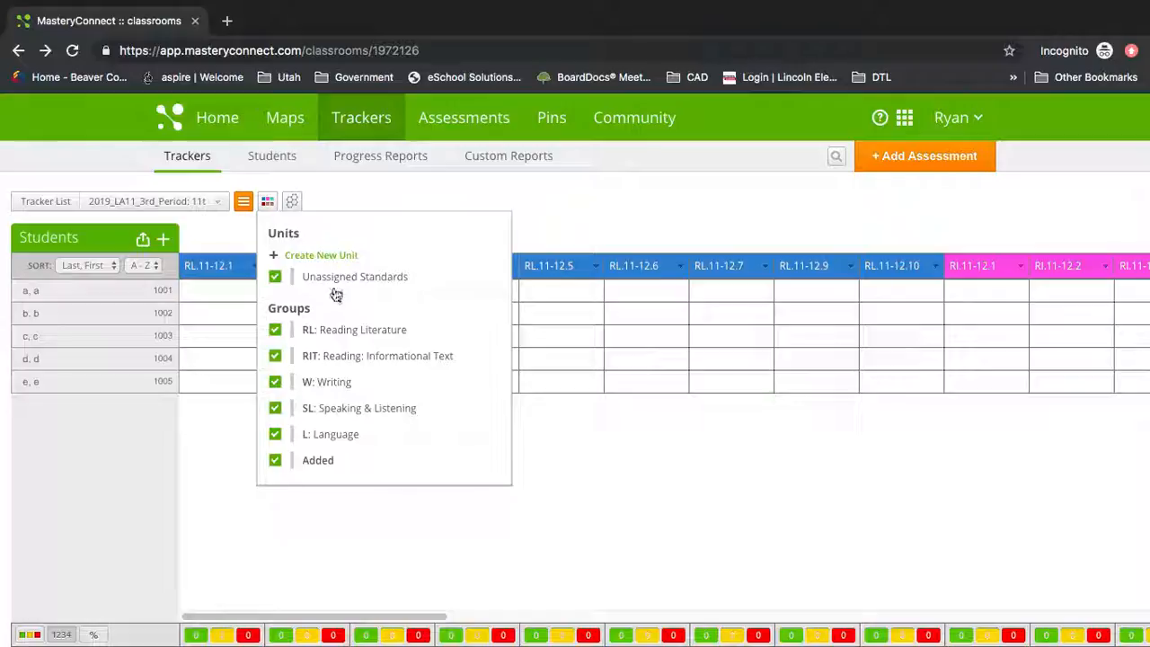
pyautogui.click(328, 256)
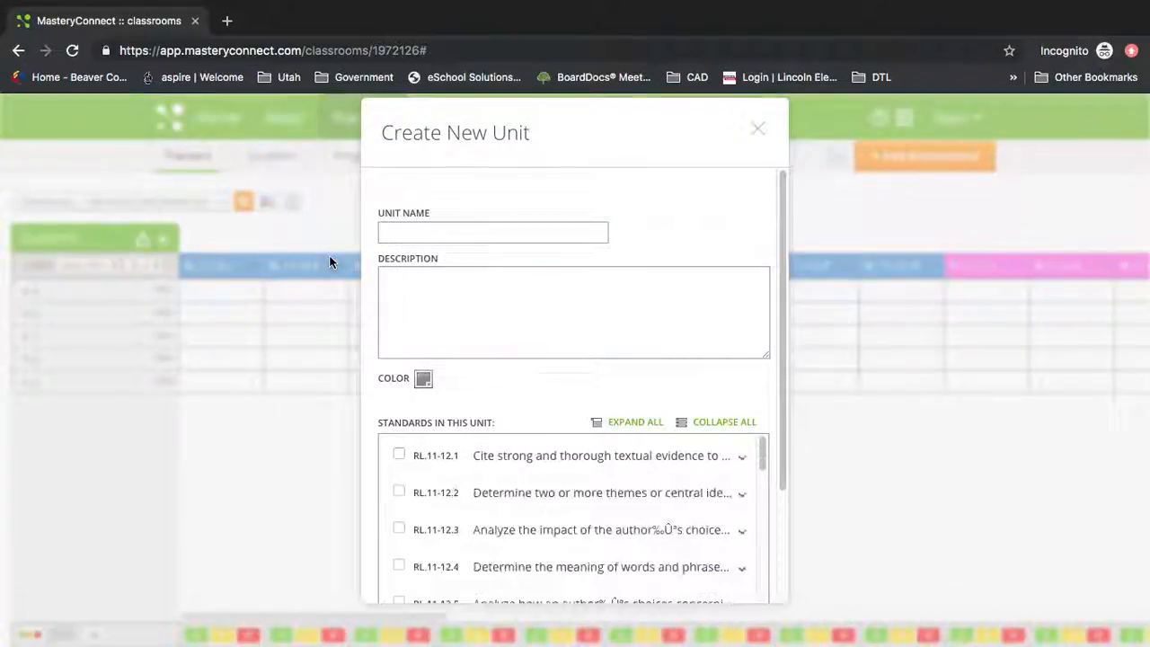
pyautogui.click(409, 234)
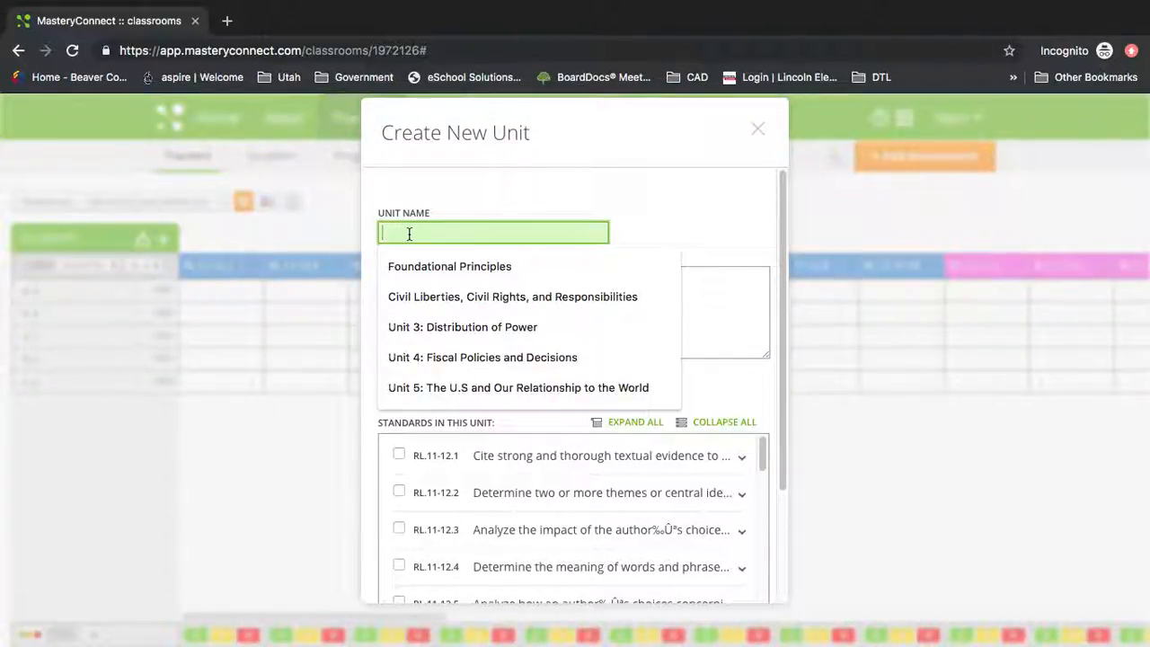
pyautogui.write('Delete Me')
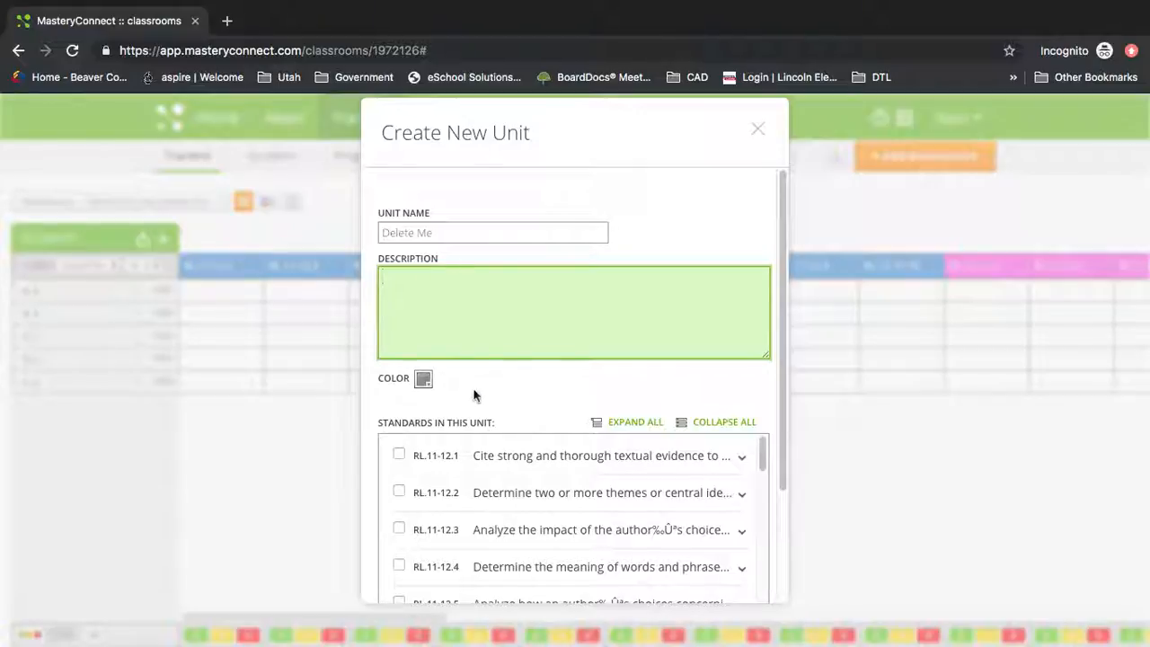
pyautogui.click(425, 378)
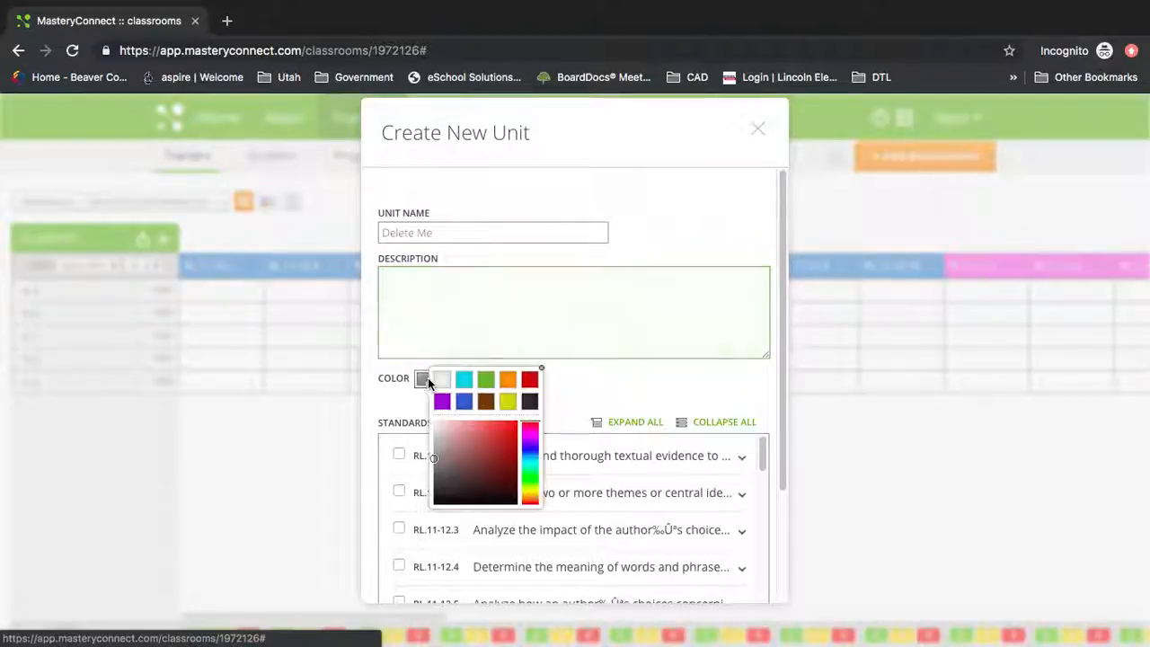
pyautogui.click(508, 402)
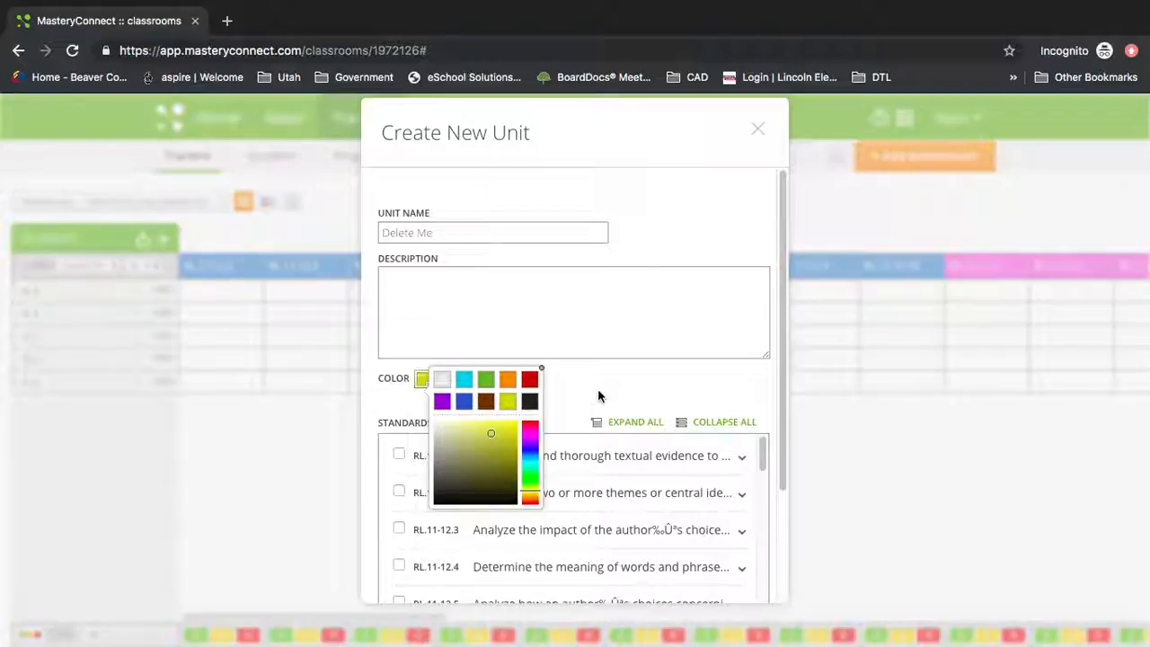
# Step: Include standards RL.11-12.1, RI.11-12.1 and W.11-12.1 in the new unit and save it
pyautogui.click(399, 455)
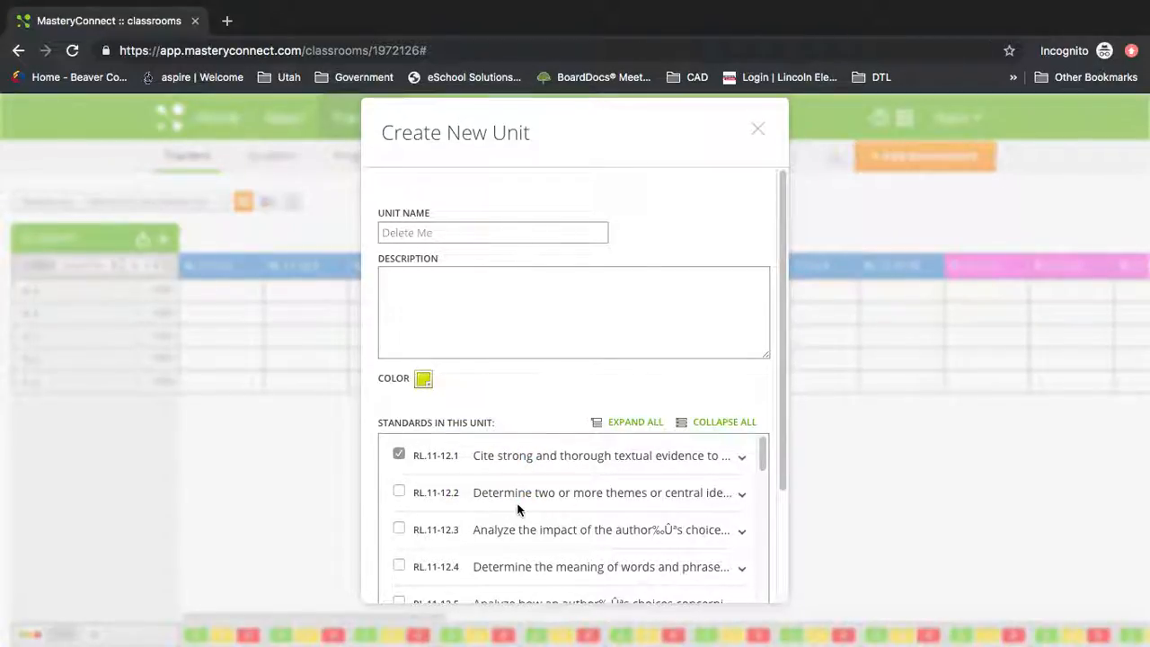
pyautogui.moveTo(765, 457); pyautogui.dragTo(763, 514)
pyautogui.click(399, 453)
pyautogui.moveTo(762, 506); pyautogui.dragTo(763, 566)
pyautogui.click(399, 551)
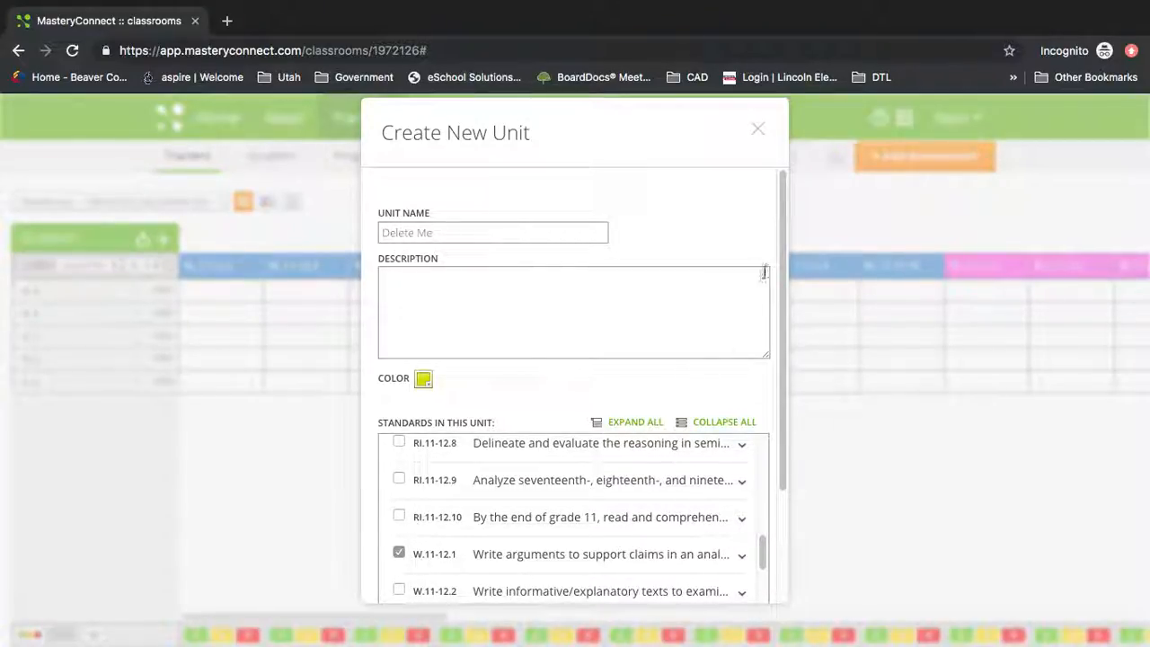
pyautogui.moveTo(787, 278); pyautogui.dragTo(790, 457)
pyautogui.click(409, 566)
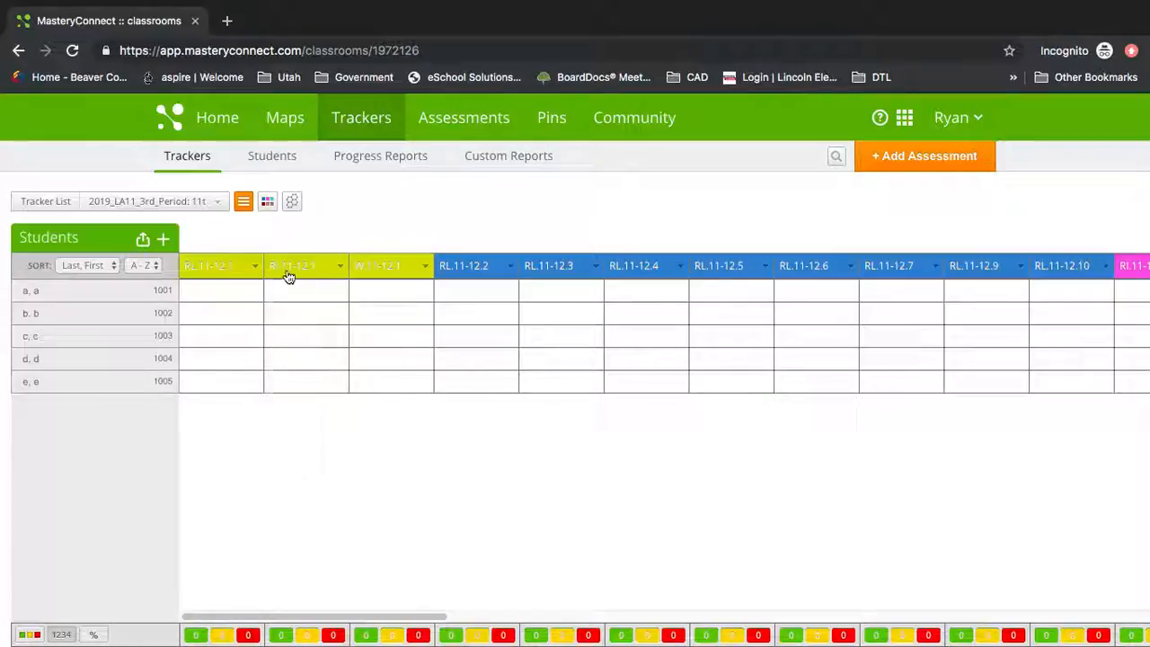
# Step: Look over the new unit's yellow-green standard columns and the options and move handle of RL.11-12.2
pyautogui.moveTo(227, 271)
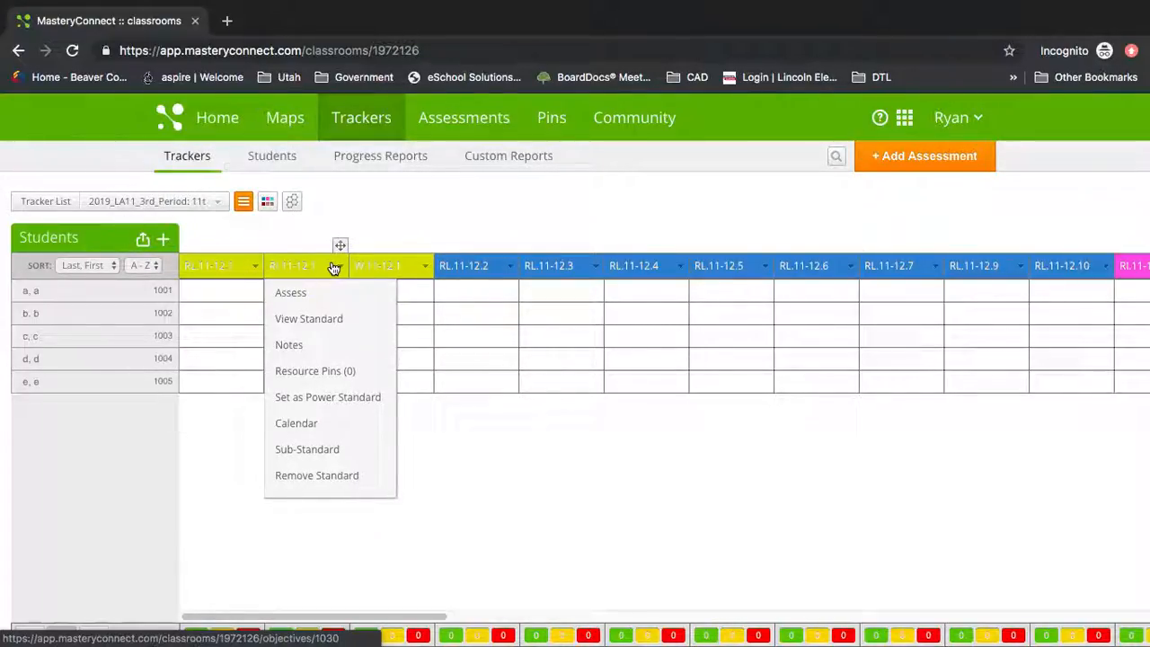
pyautogui.moveTo(343, 267)
pyautogui.moveTo(494, 251)
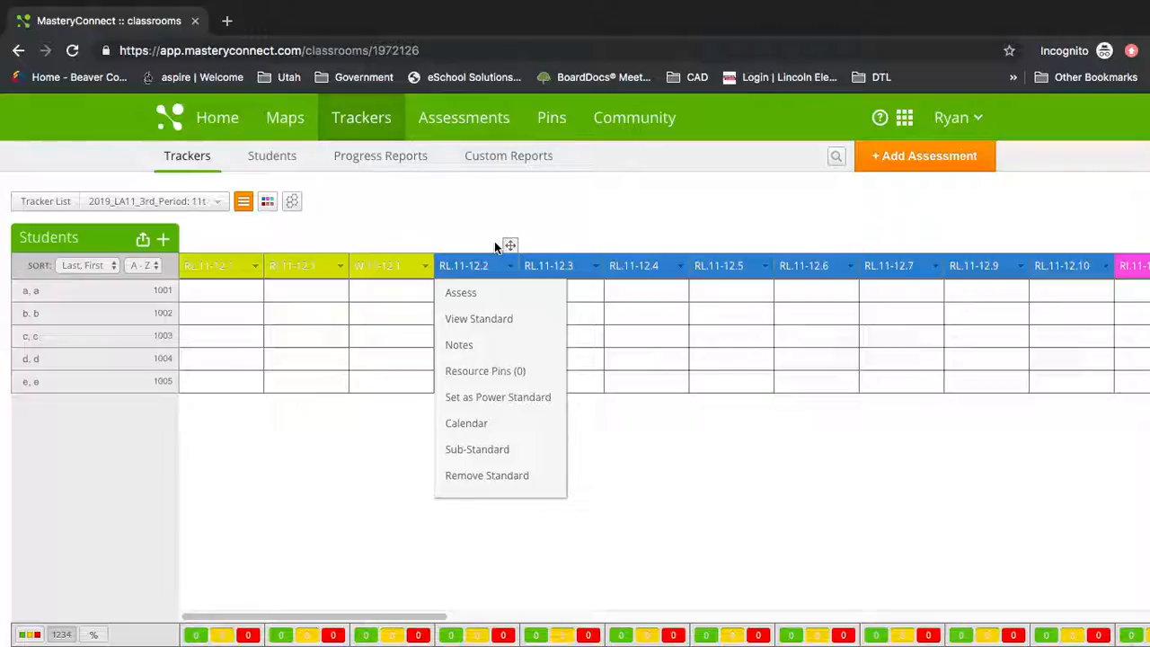
# Step: Take the browser window out of full-screen mode
pyautogui.moveTo(680, 643)
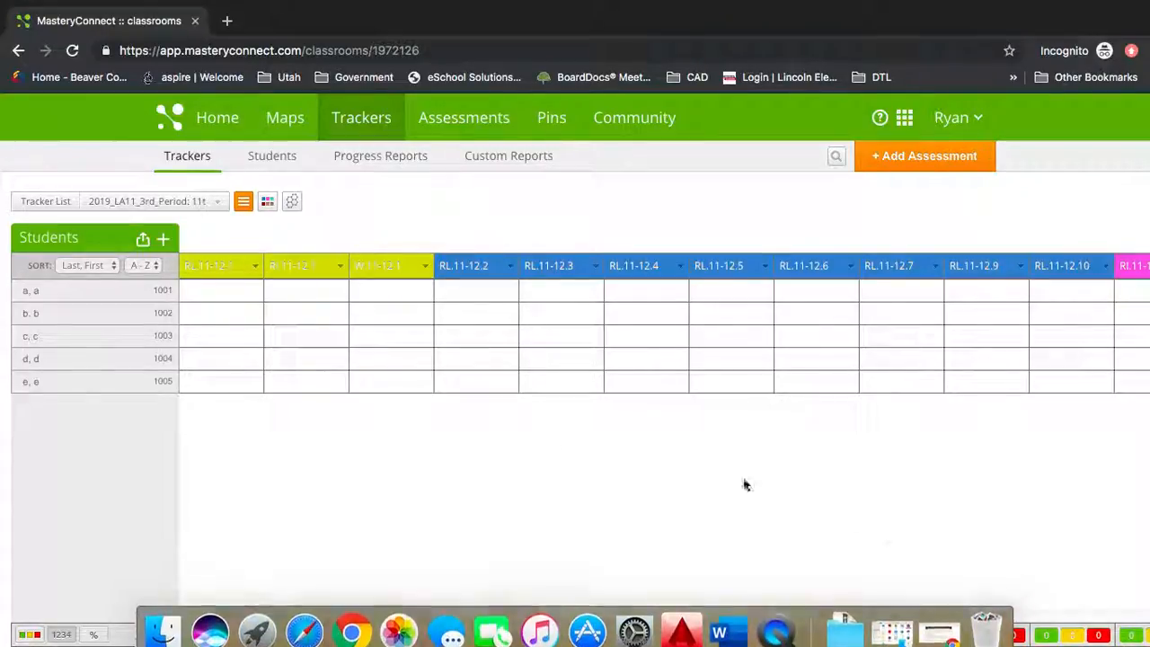
pyautogui.moveTo(36, 5)
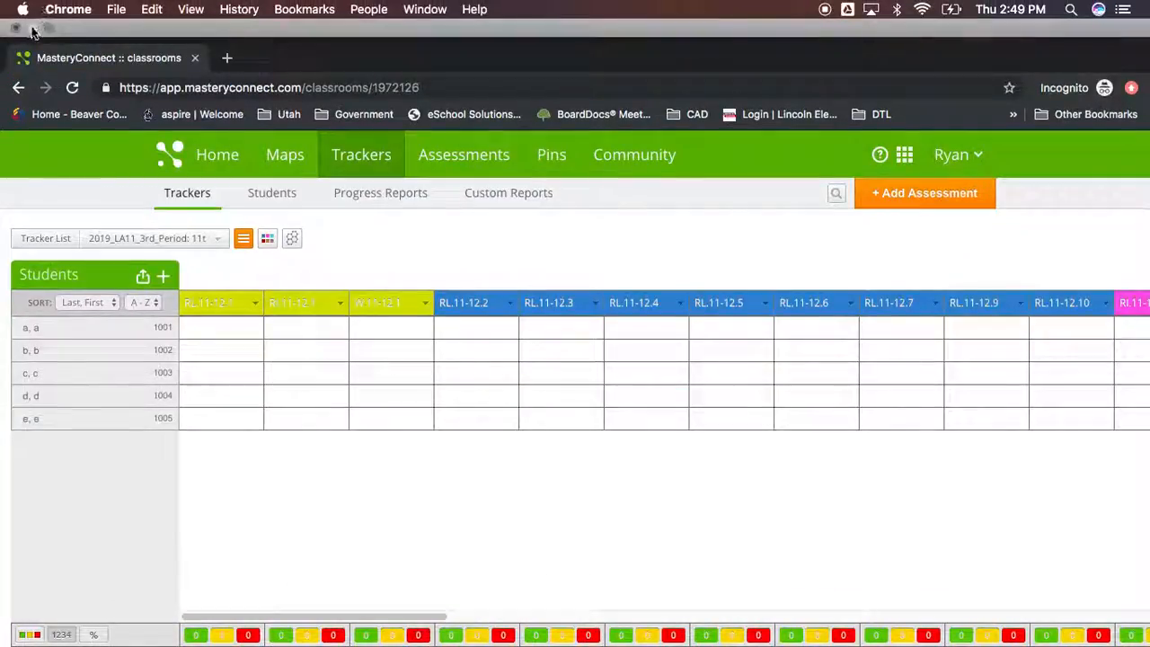
pyautogui.click(48, 28)
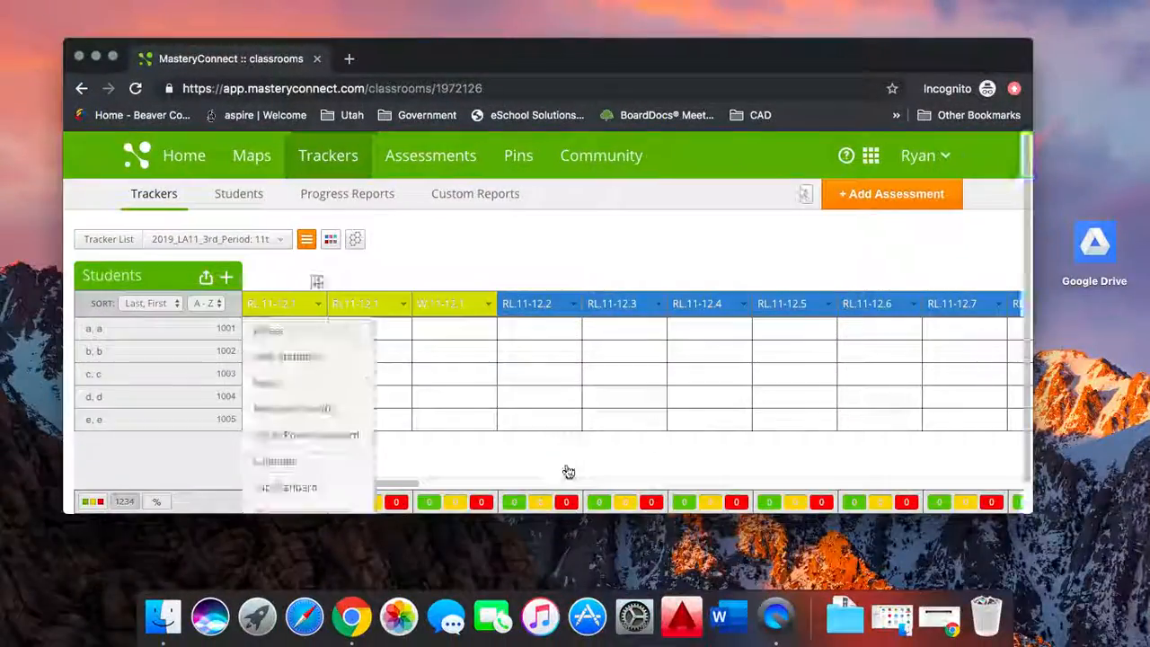